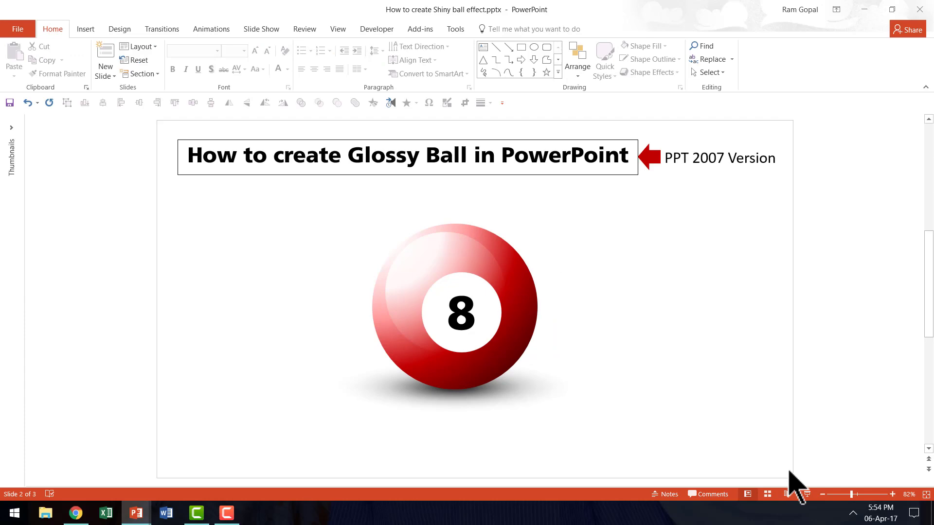
Draw a large circle near the centre of blank slide 3 and remove its outline.
click(75, 513)
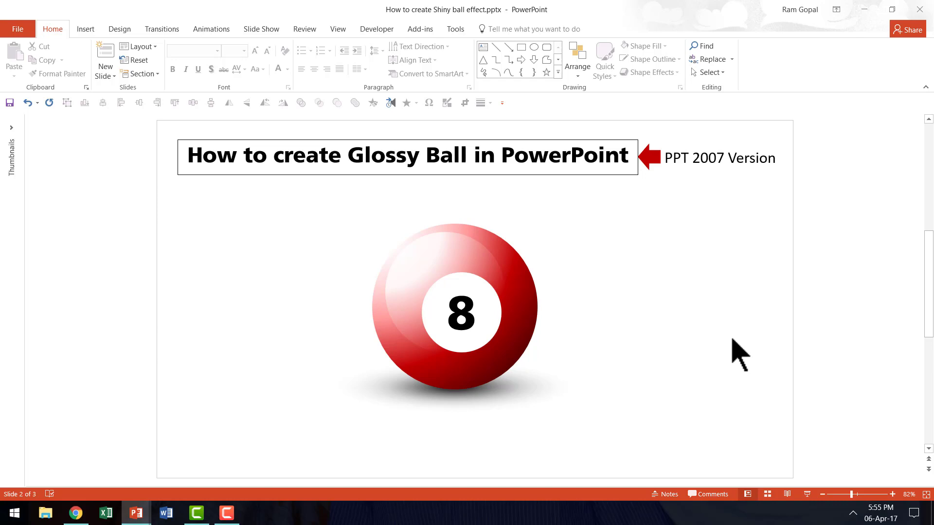
scroll(739, 355, down, 1)
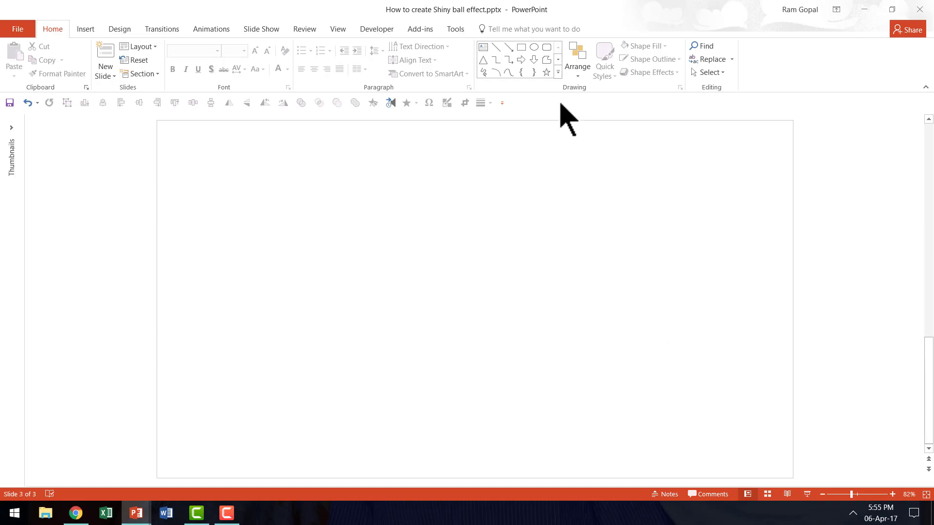
click(558, 72)
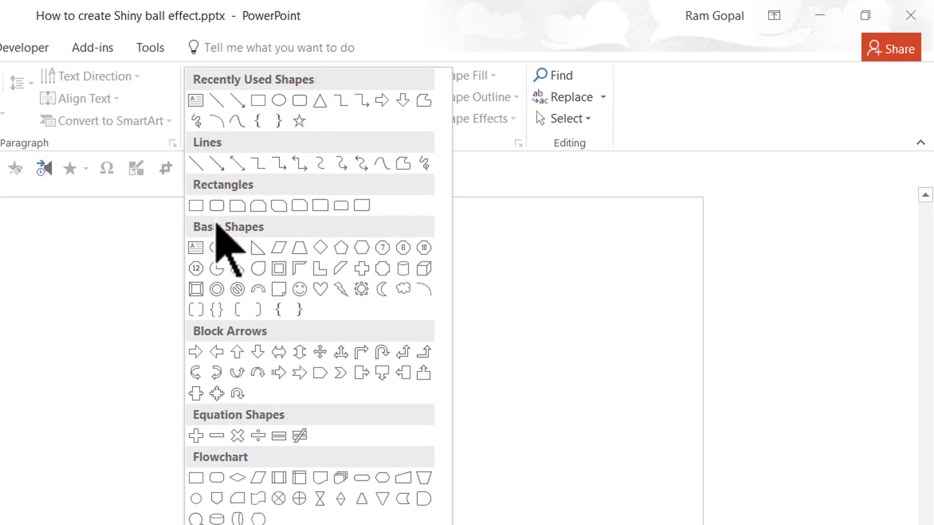
click(216, 248)
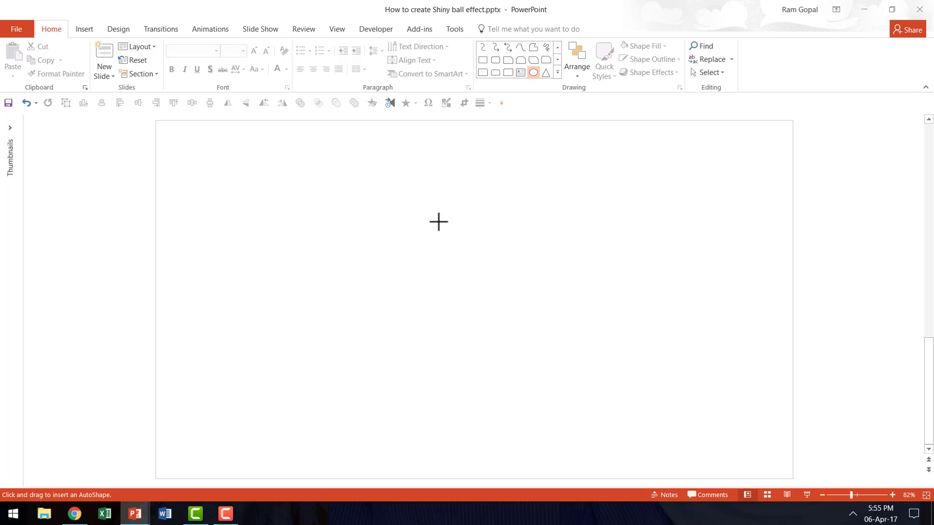
drag(214, 304, 370, 522)
drag(520, 381, 533, 402)
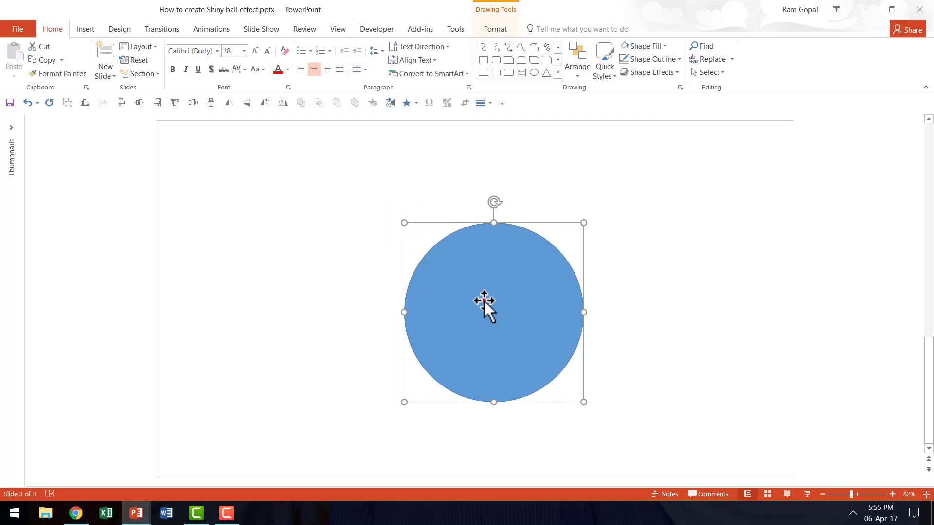
drag(483, 304, 459, 284)
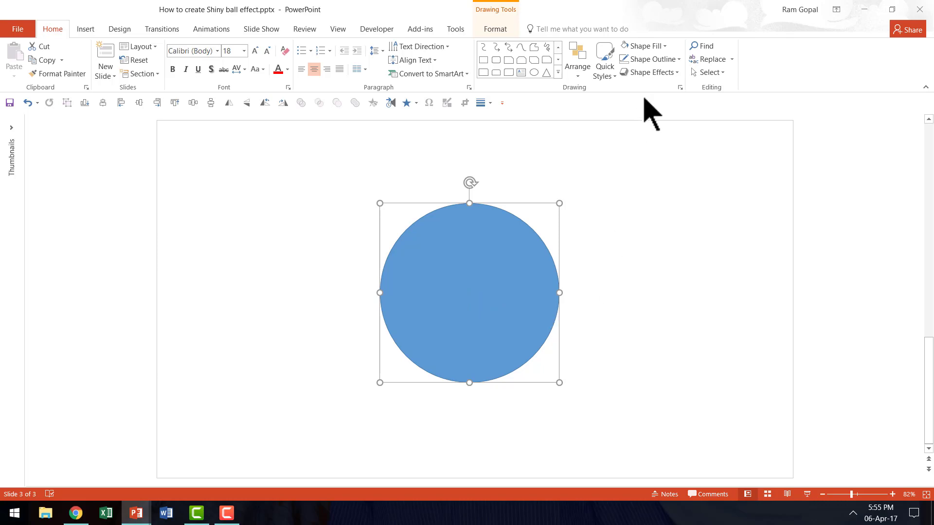
click(653, 59)
click(654, 163)
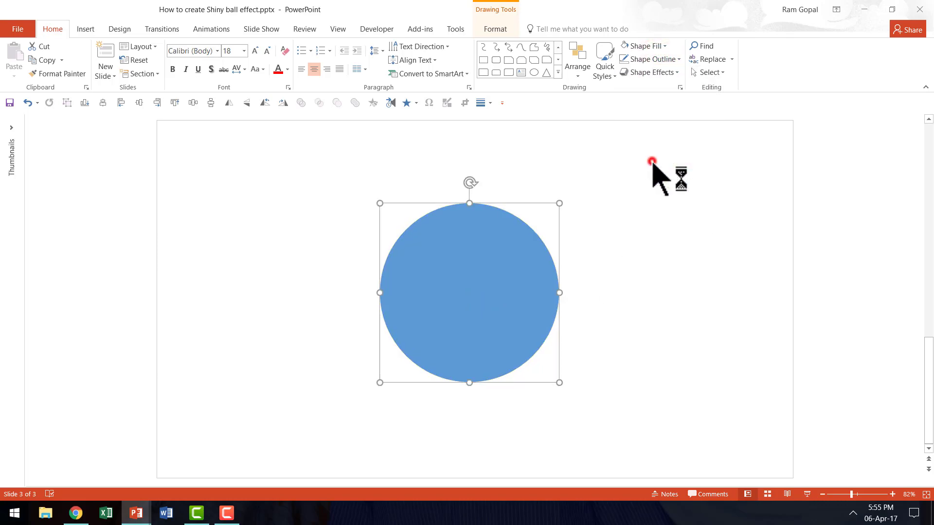
In Format Shape, give the circle a Radial gradient fill with direction From Top Left Corner.
right_click(518, 250)
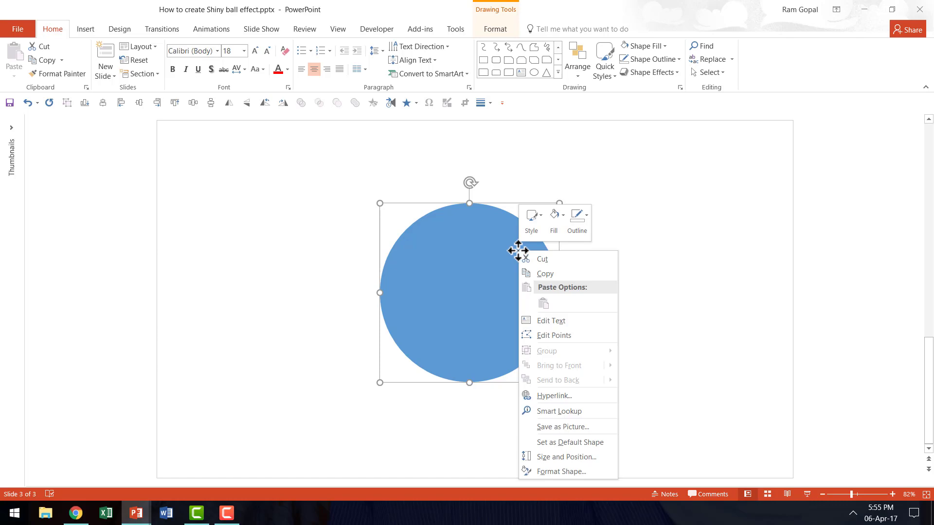
click(559, 472)
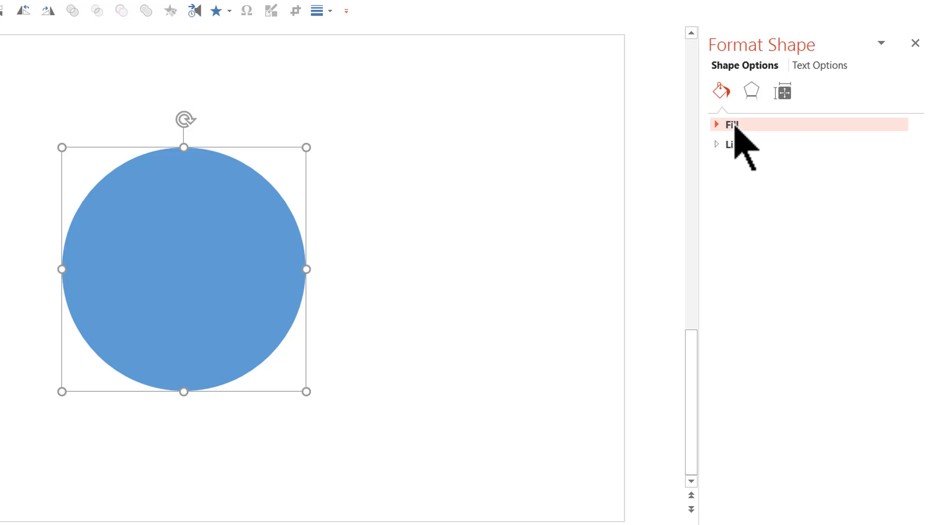
click(731, 125)
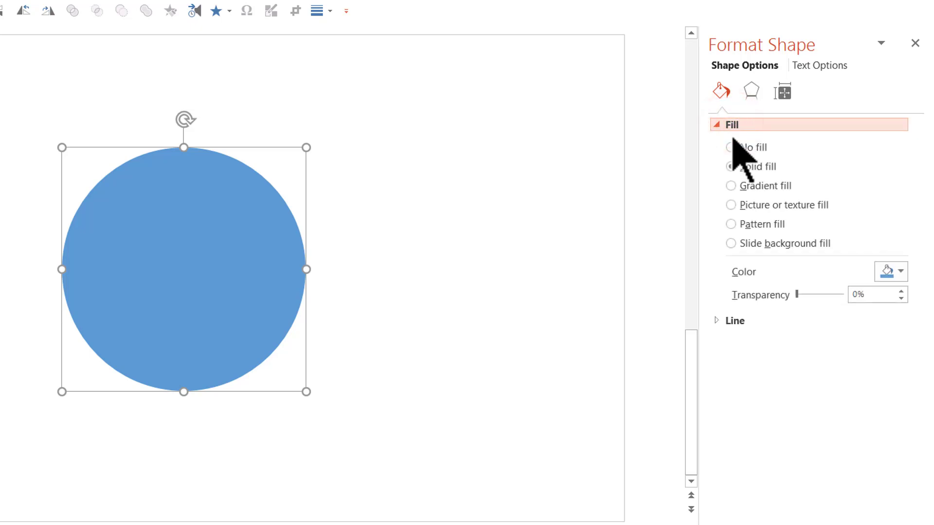
click(747, 185)
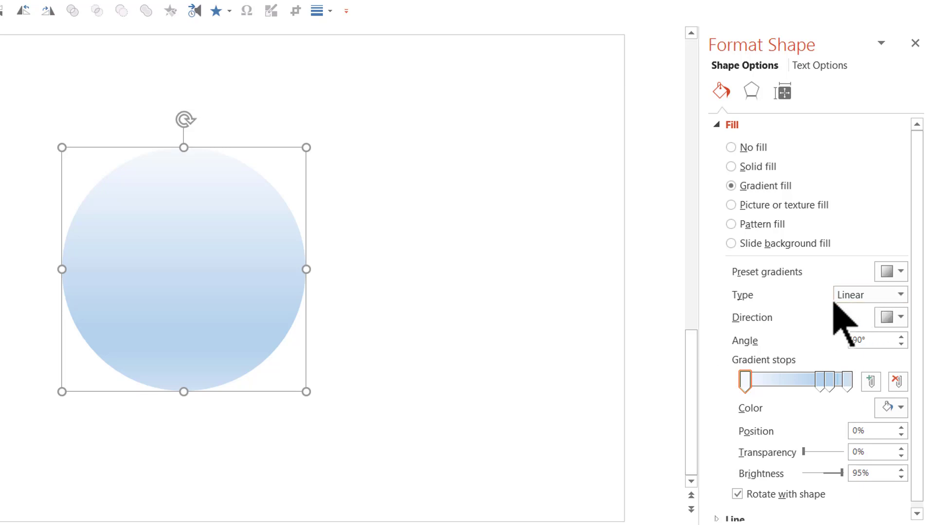
click(901, 295)
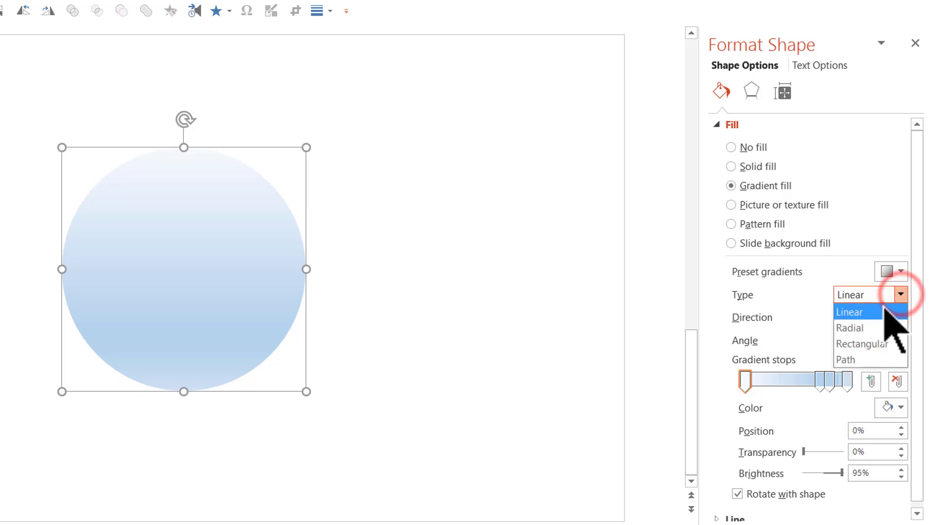
click(862, 322)
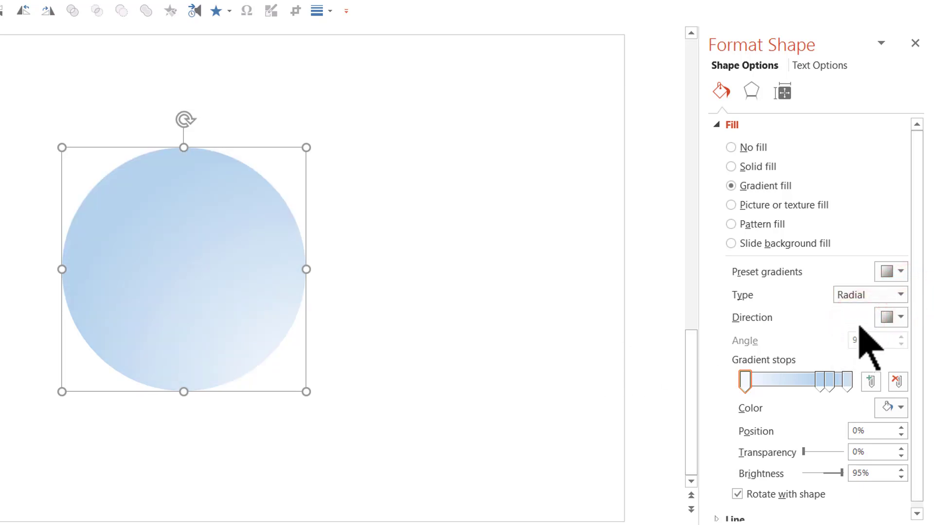
click(888, 317)
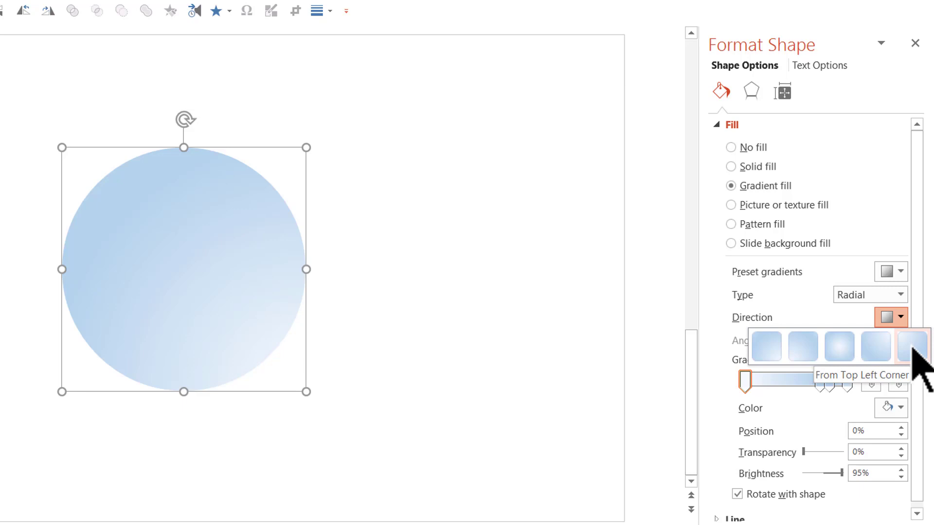
click(912, 347)
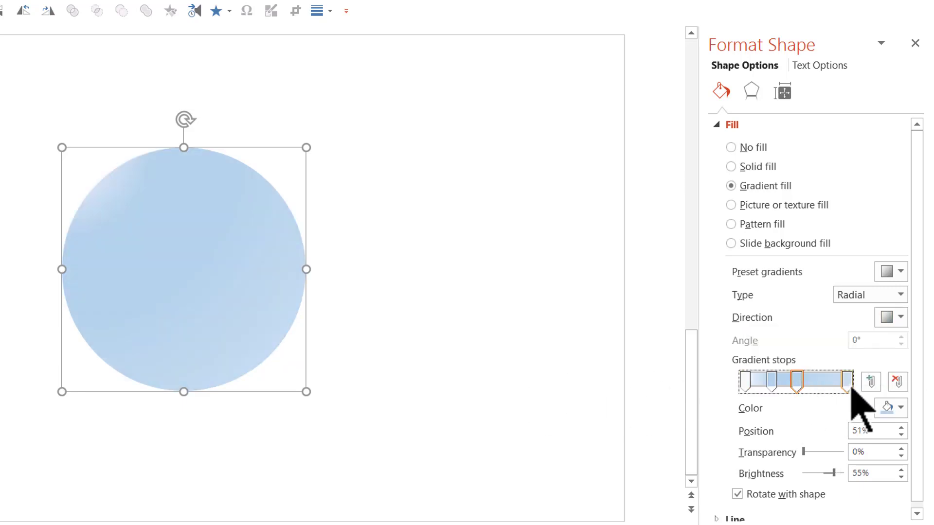
Move the last gradient stop to 88% and colour it deep dark red (RGB 126, 0, 0).
click(847, 383)
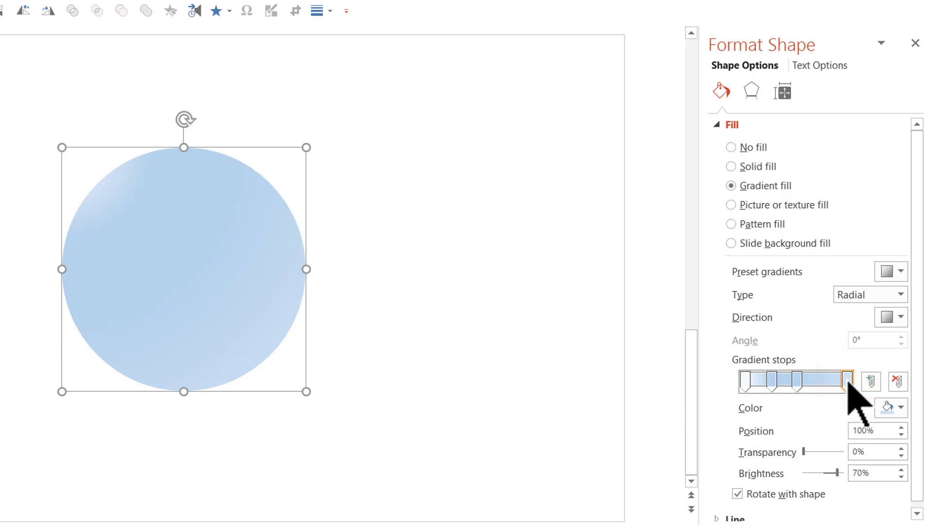
drag(847, 384, 835, 384)
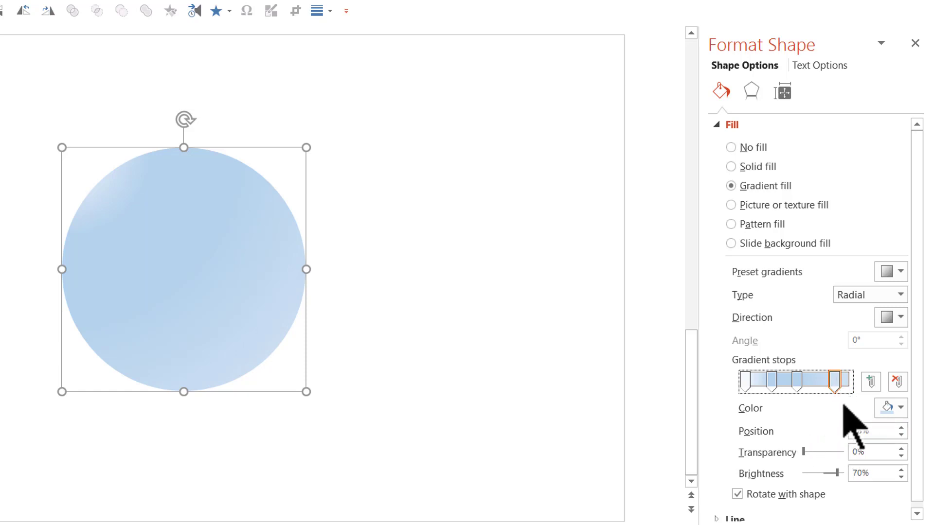
click(899, 406)
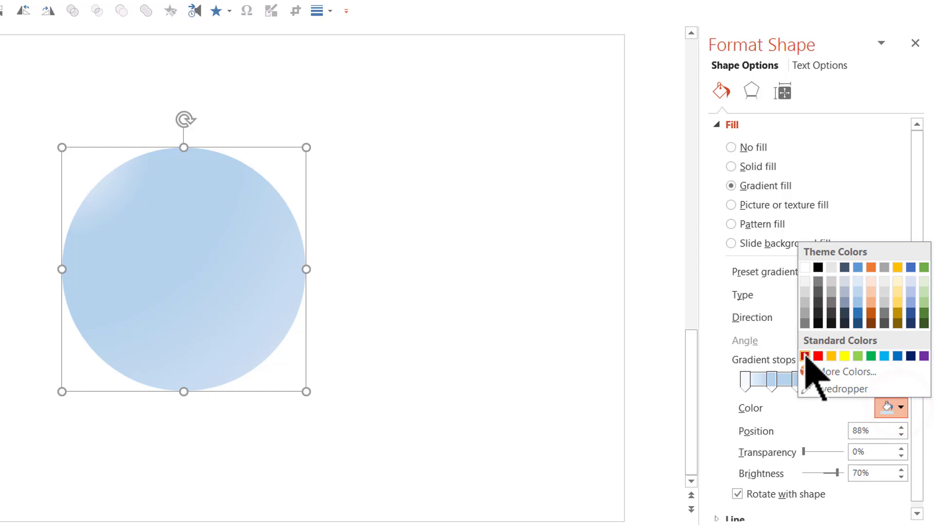
click(804, 356)
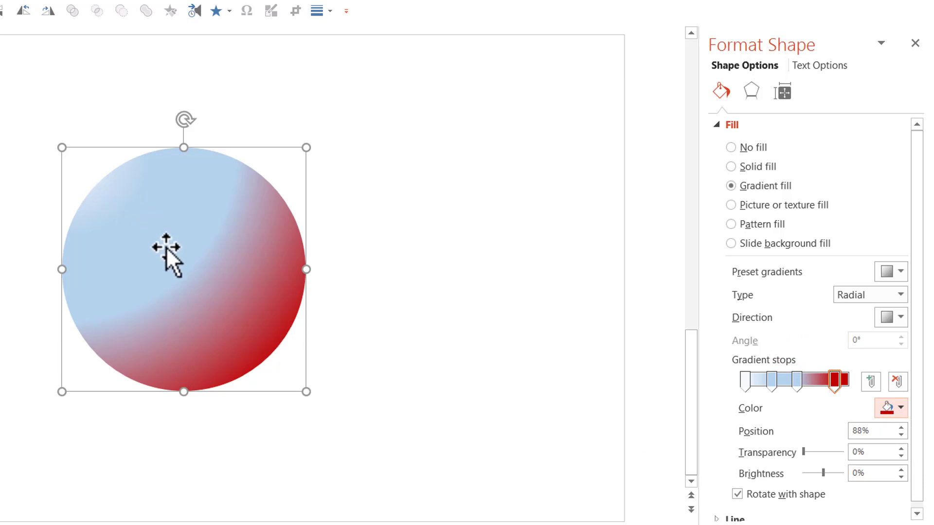
click(899, 408)
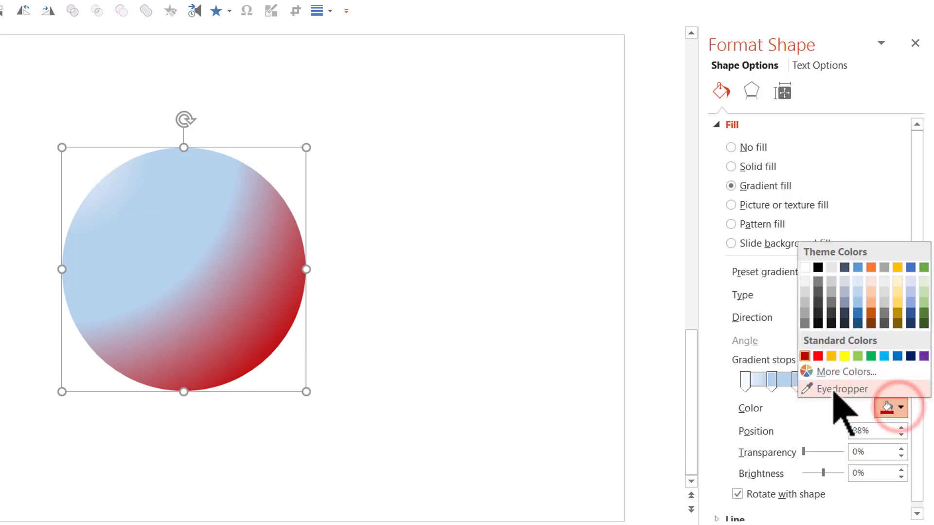
click(810, 372)
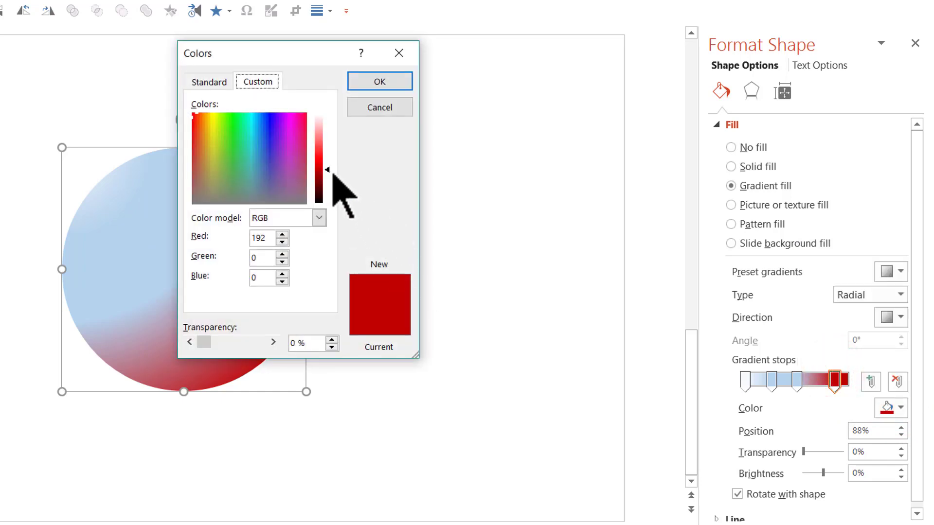
mouse_move(328, 171)
mouse_down()
mouse_move(324, 162)
mouse_move(328, 181)
mouse_up()
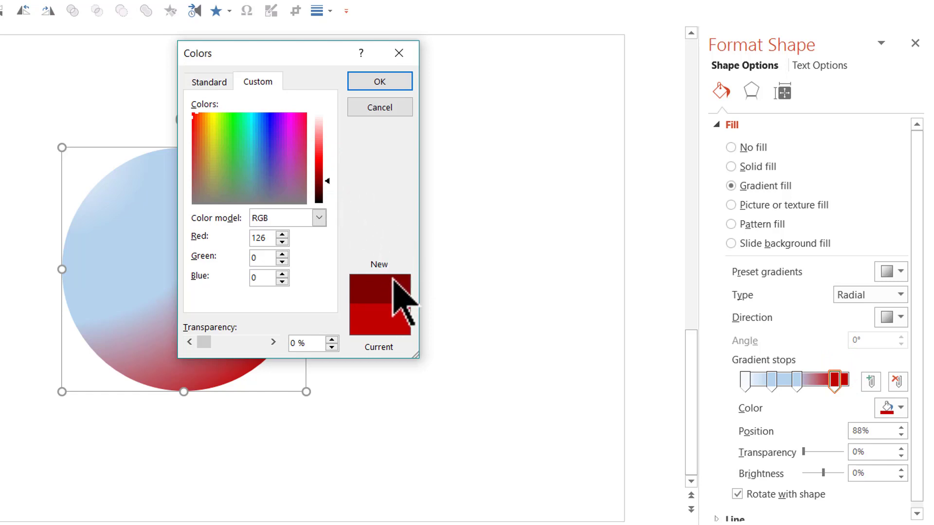
click(379, 81)
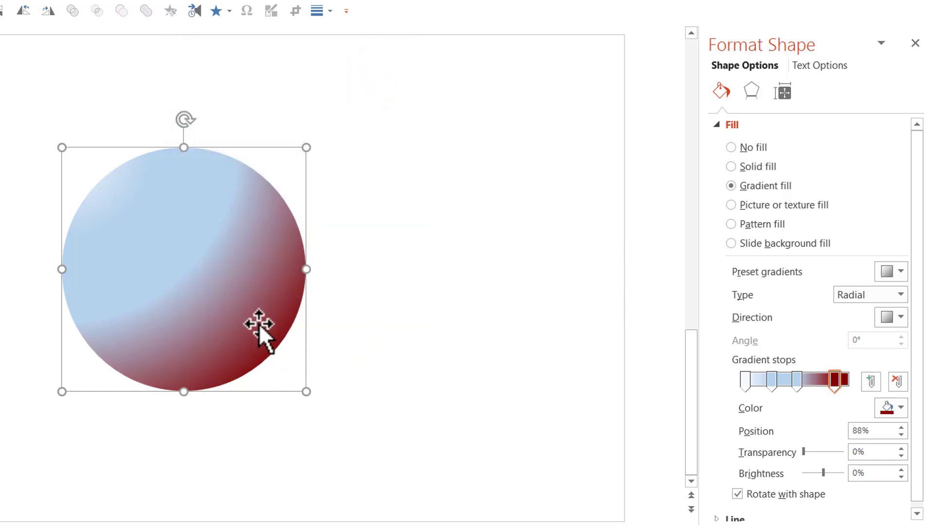
Colour the third gradient stop red and move it to 64%.
click(799, 380)
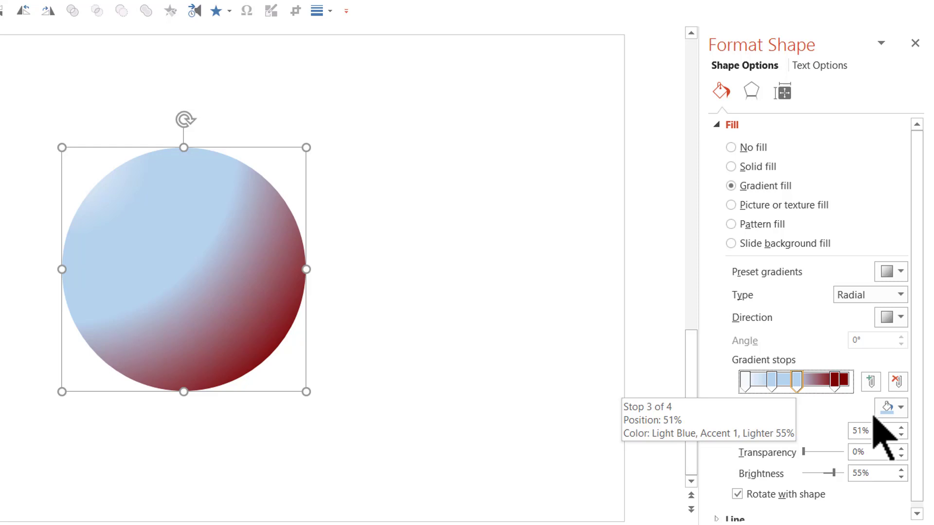
click(897, 408)
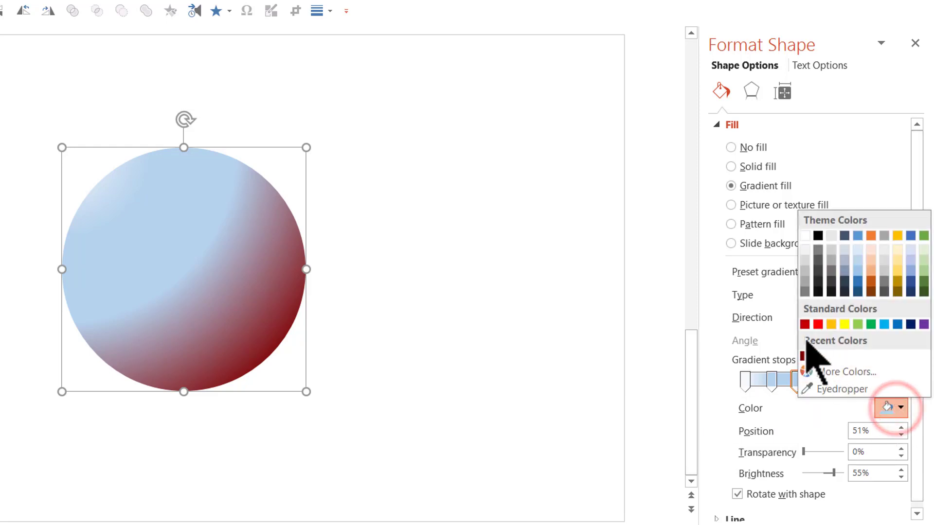
click(805, 322)
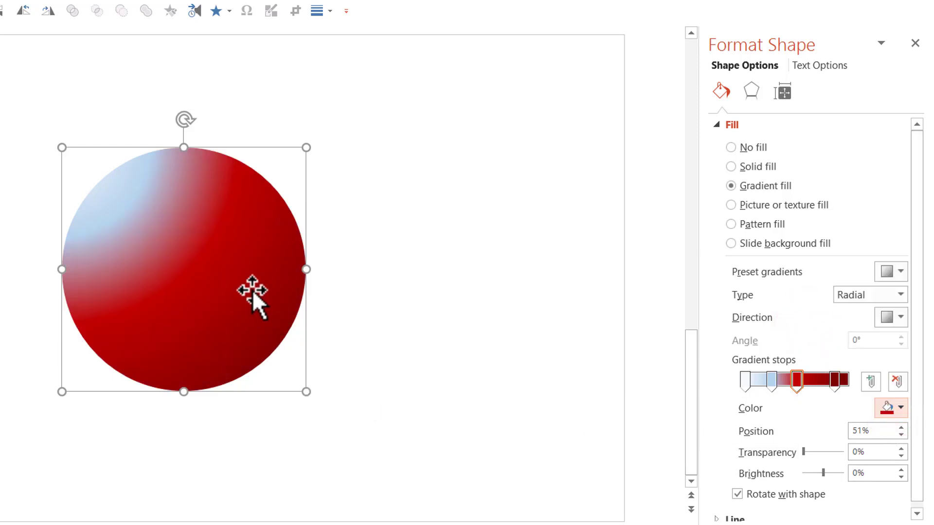
drag(797, 380, 816, 383)
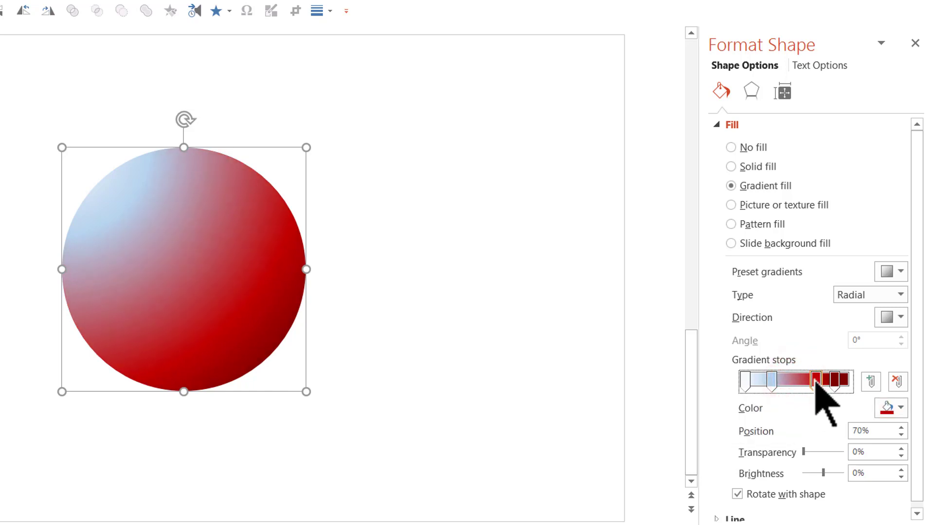
Colour the second gradient stop bright light red (RGB 255, 83, 83).
click(771, 381)
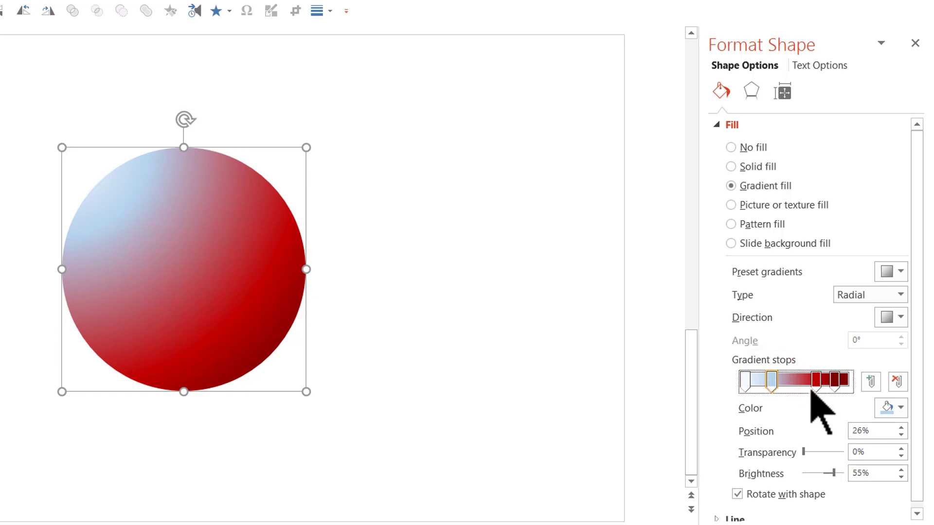
click(900, 408)
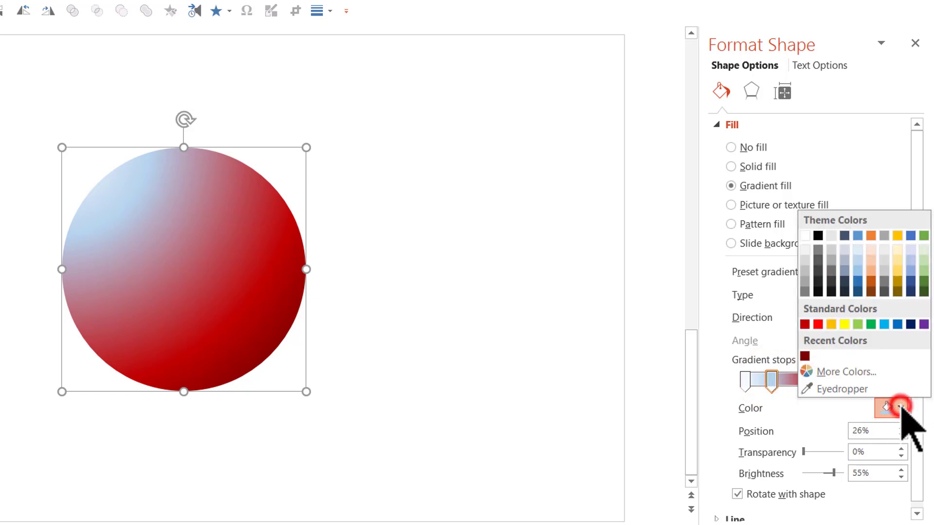
click(804, 324)
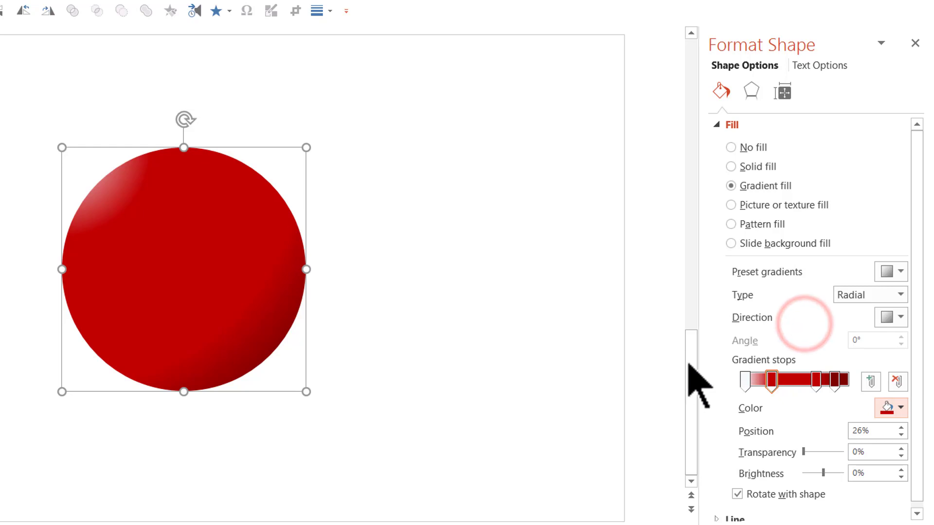
click(900, 407)
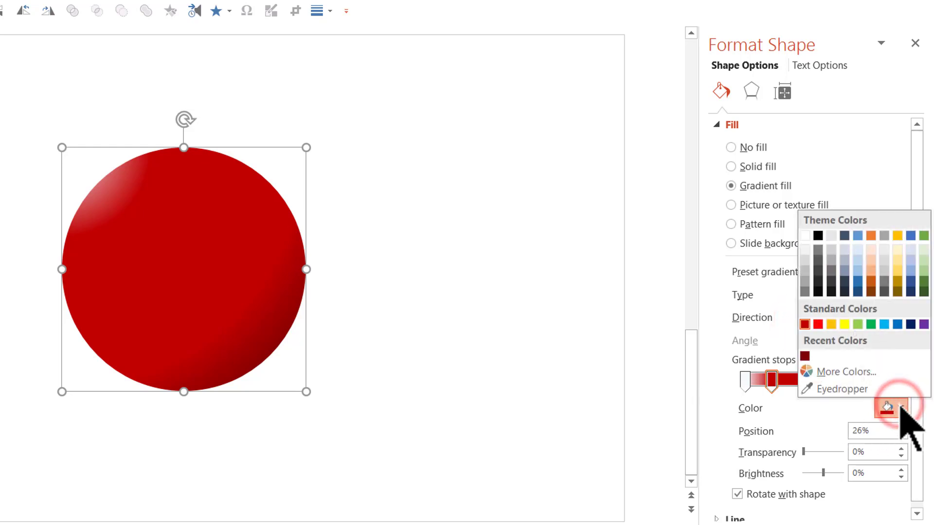
click(843, 371)
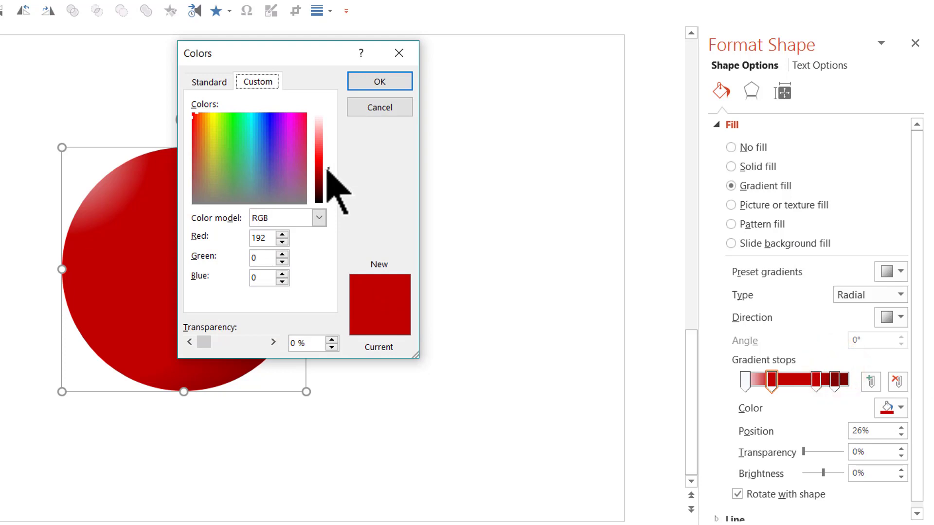
drag(327, 166, 328, 151)
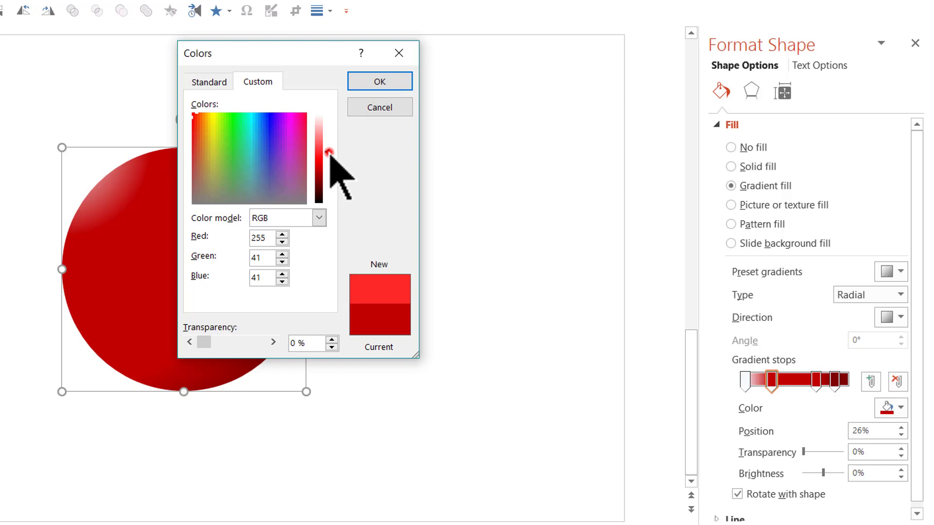
click(327, 145)
click(380, 81)
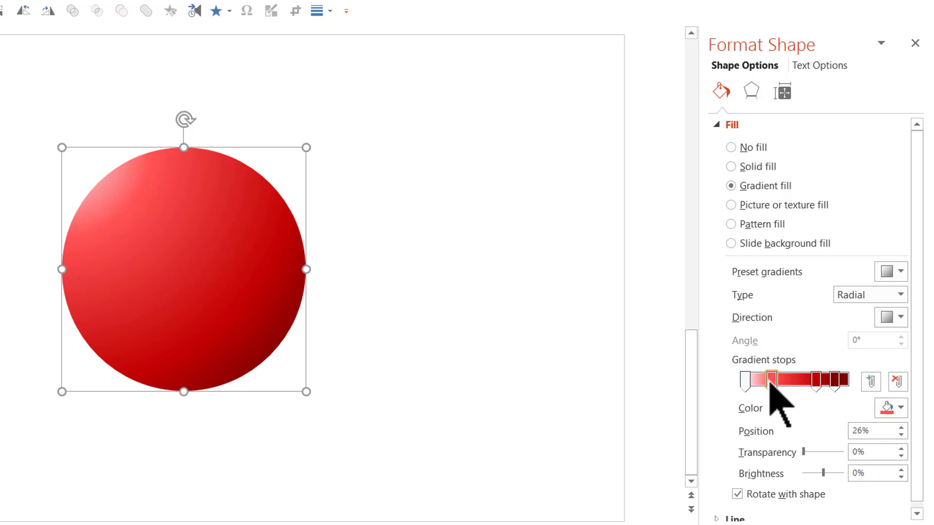
Move the bright red stop to 47% and add a new stop at about 23%.
drag(770, 383, 797, 384)
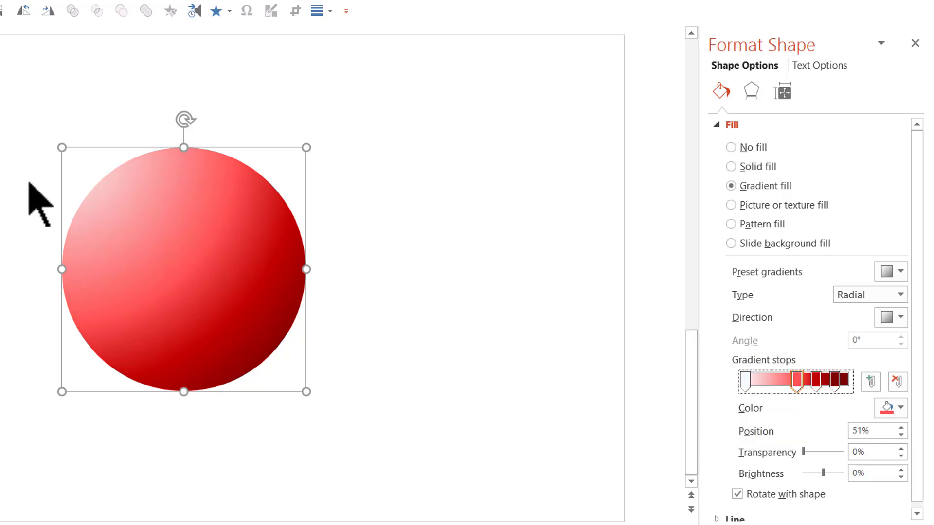
click(744, 381)
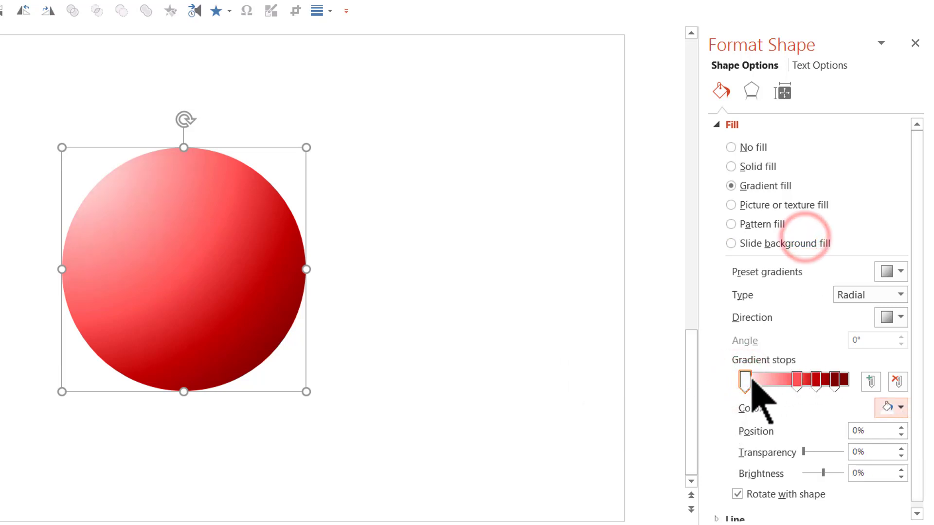
click(748, 381)
drag(751, 381, 772, 385)
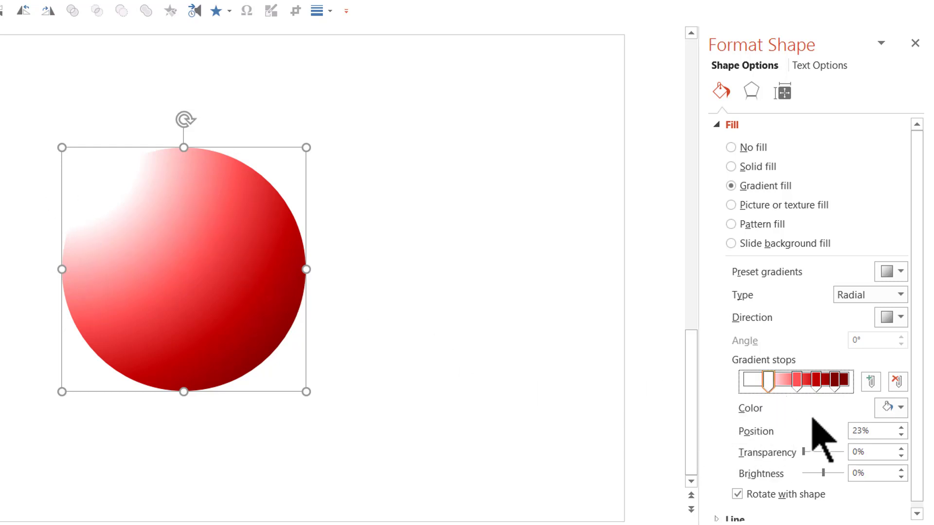
Colour the 23% gradient stop pale pink (RGB 255, 185, 185) and deselect the ball.
click(892, 408)
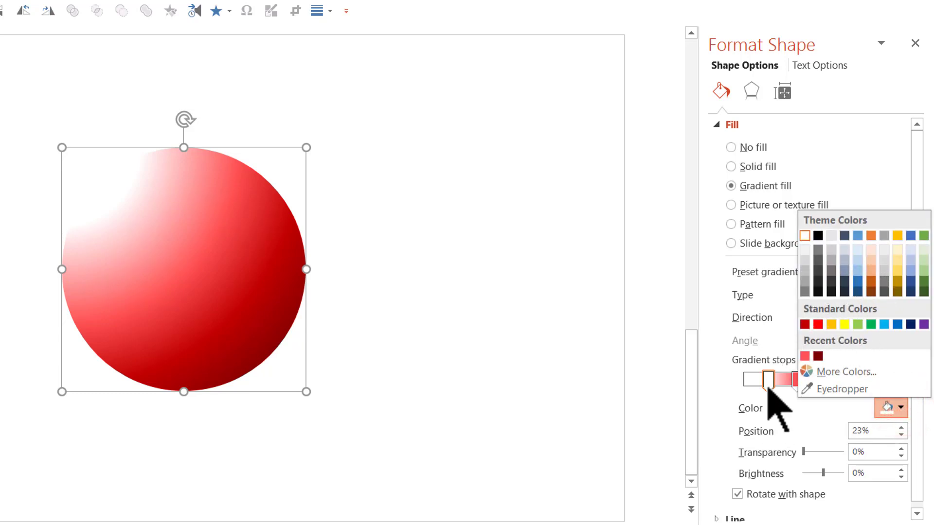
click(805, 324)
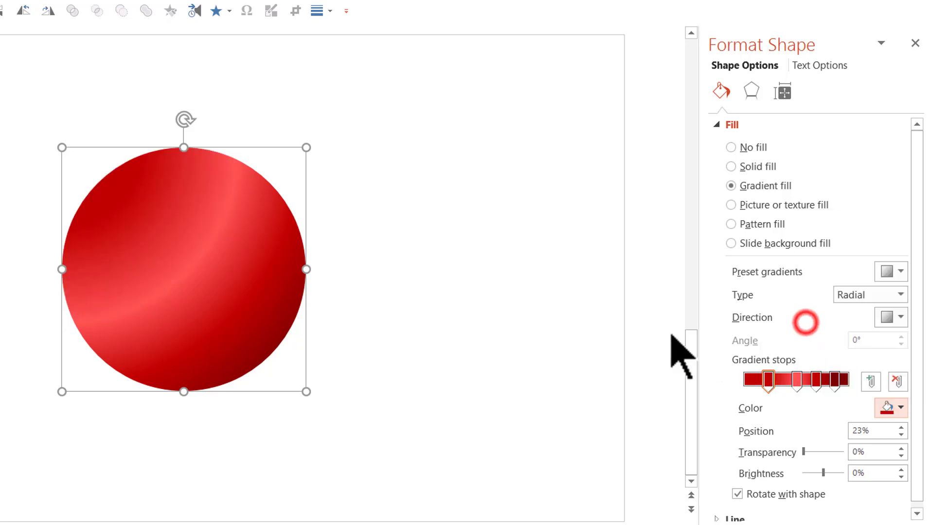
click(900, 408)
click(829, 369)
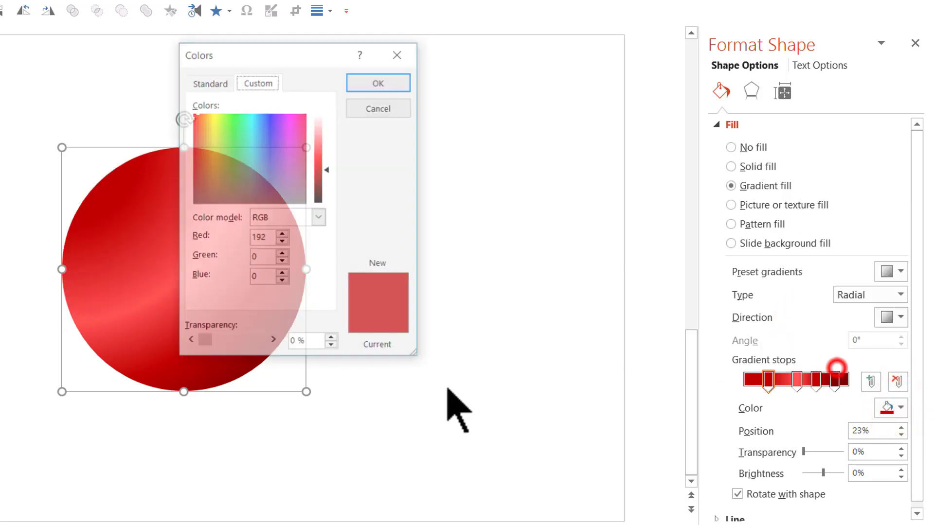
drag(323, 170, 325, 130)
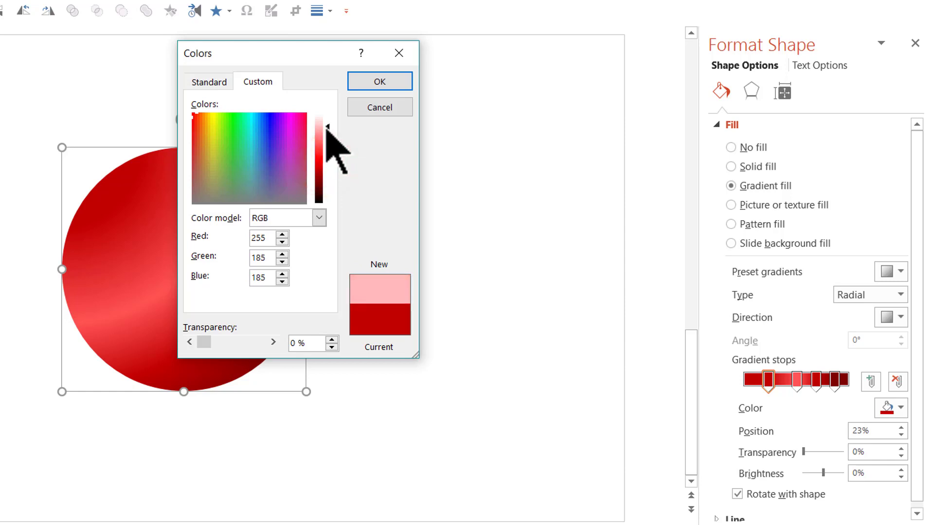
click(326, 124)
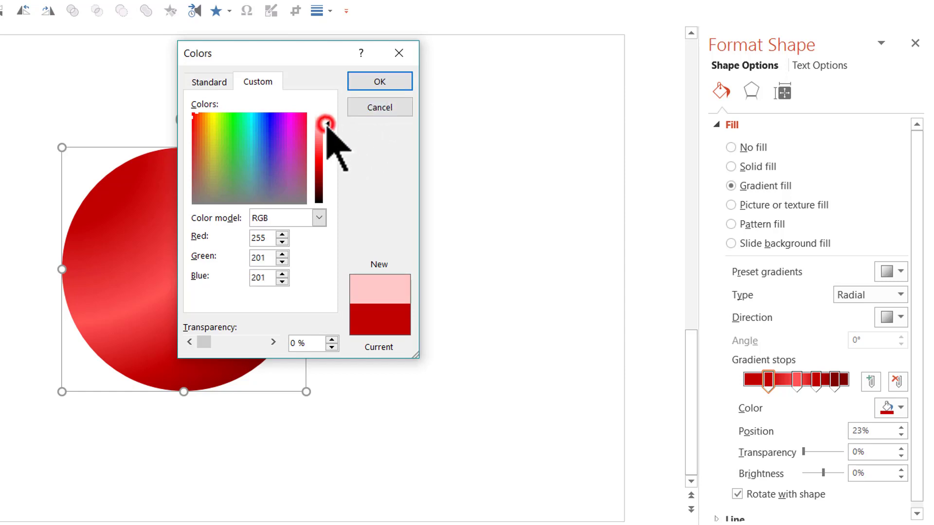
click(327, 127)
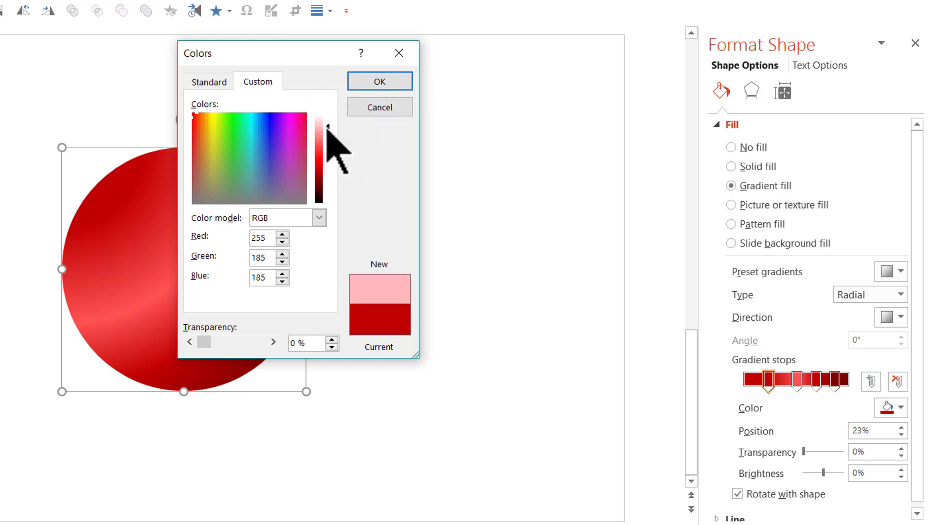
click(374, 84)
click(401, 290)
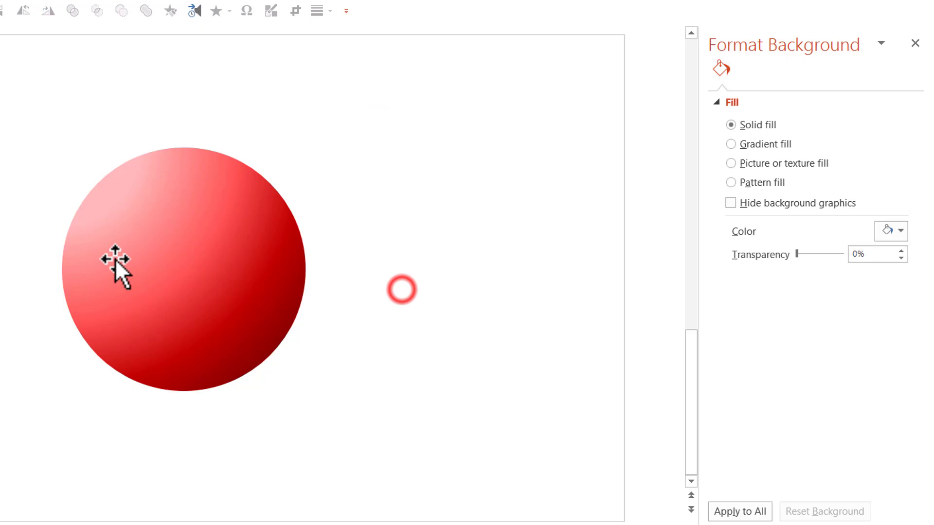
Draw a smaller oval over the red ball and shift it up and left.
click(491, 409)
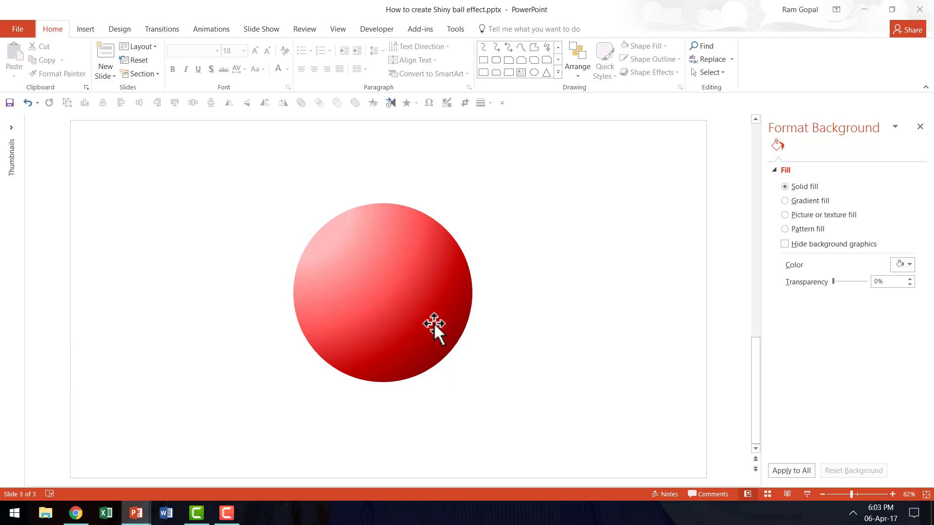
click(558, 71)
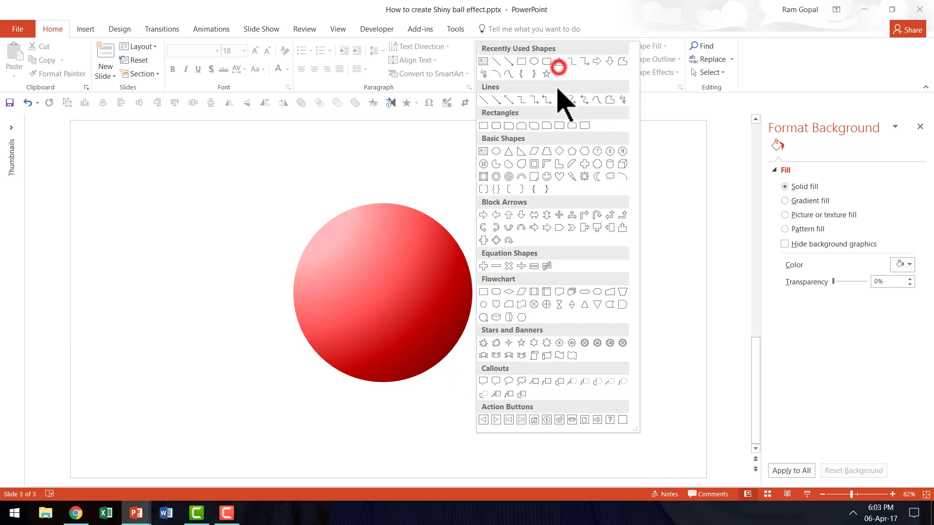
click(496, 151)
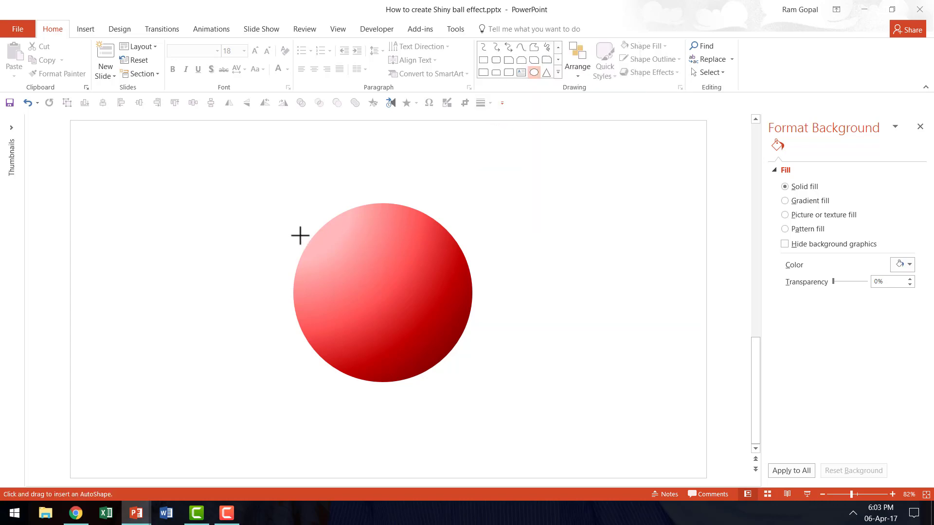
drag(305, 234, 447, 341)
drag(390, 307, 387, 285)
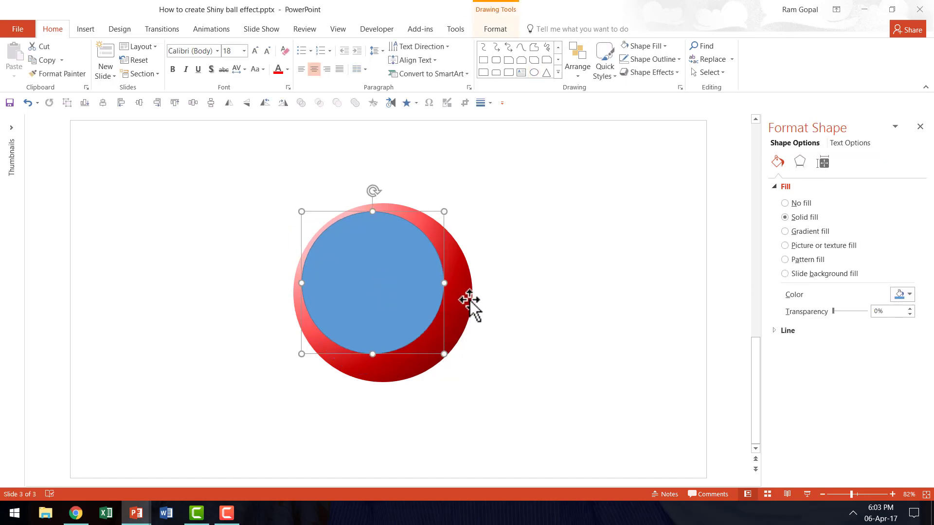
Remove the small circle's outline and fill it with the Top Spotlight - Accent 1 preset gradient.
click(664, 59)
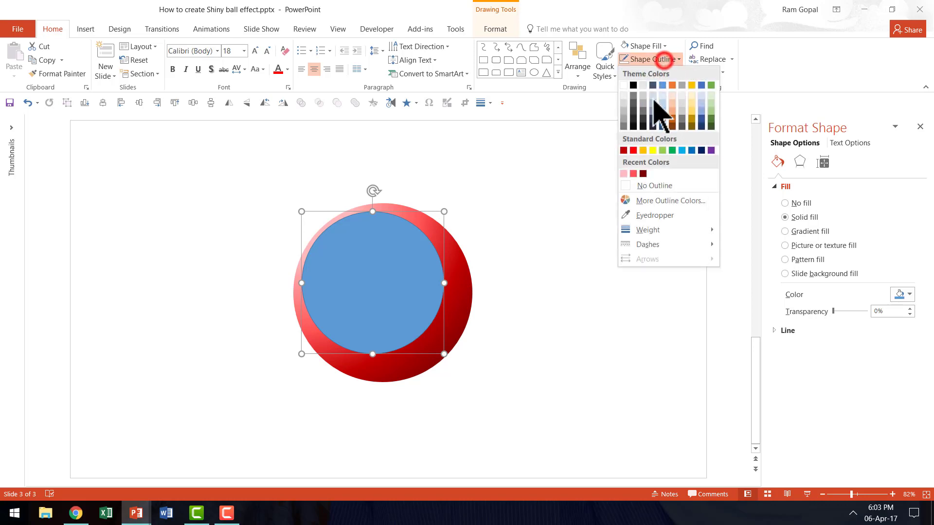
click(641, 186)
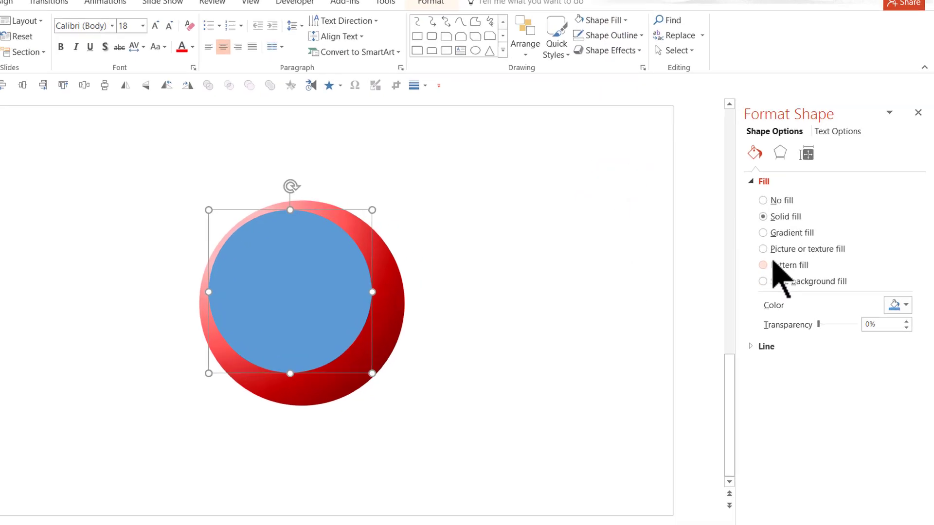
click(784, 232)
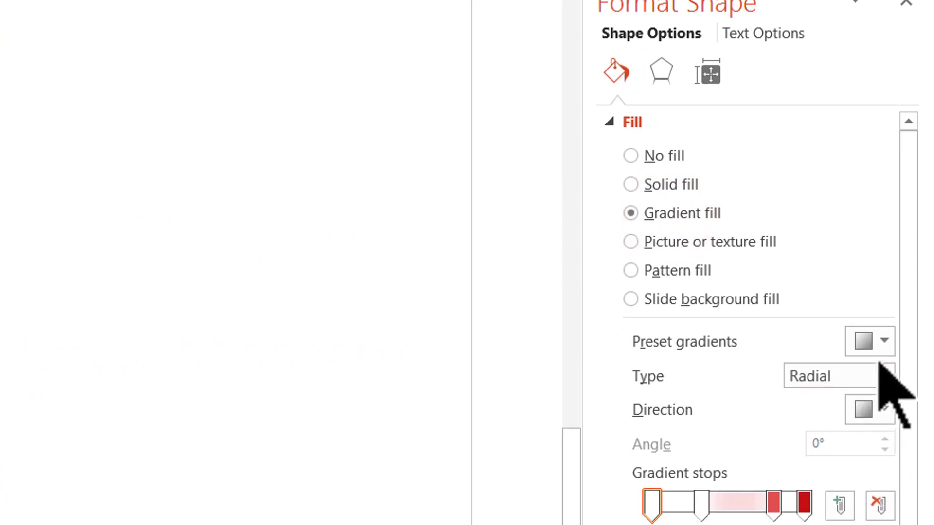
click(881, 340)
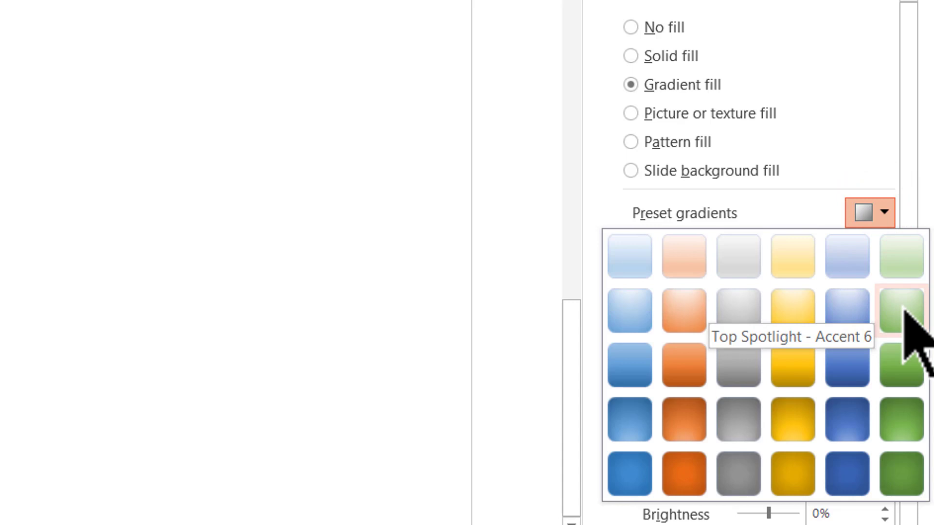
click(640, 315)
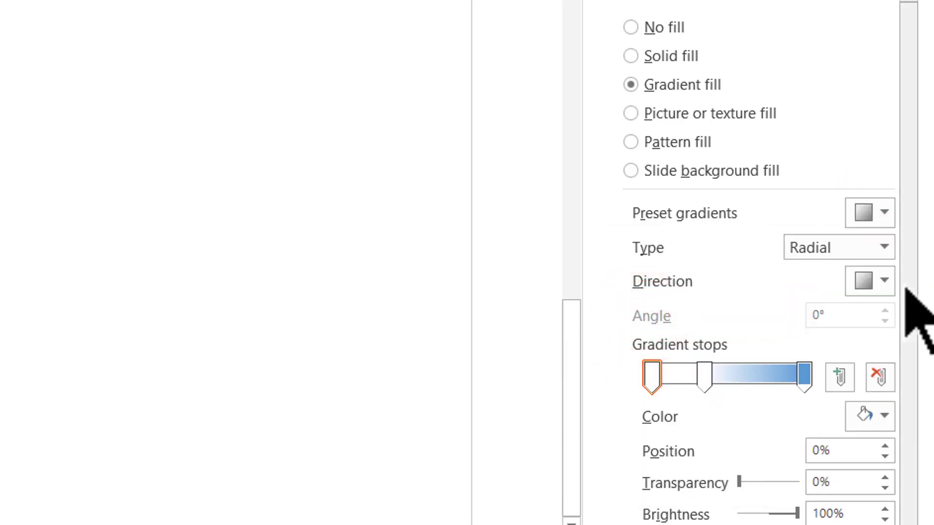
click(863, 281)
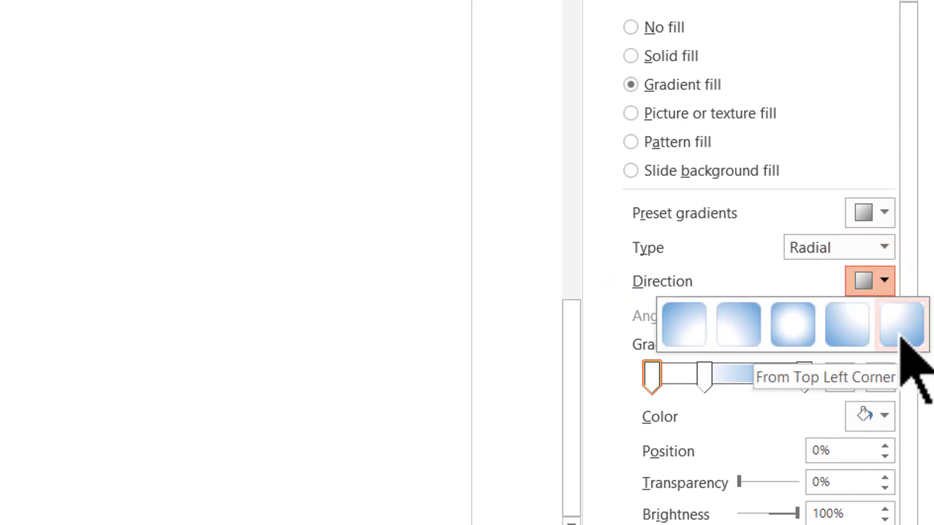
Set the gradient direction to From Top Left Corner and make the end stop Rose at 100% transparency.
click(899, 332)
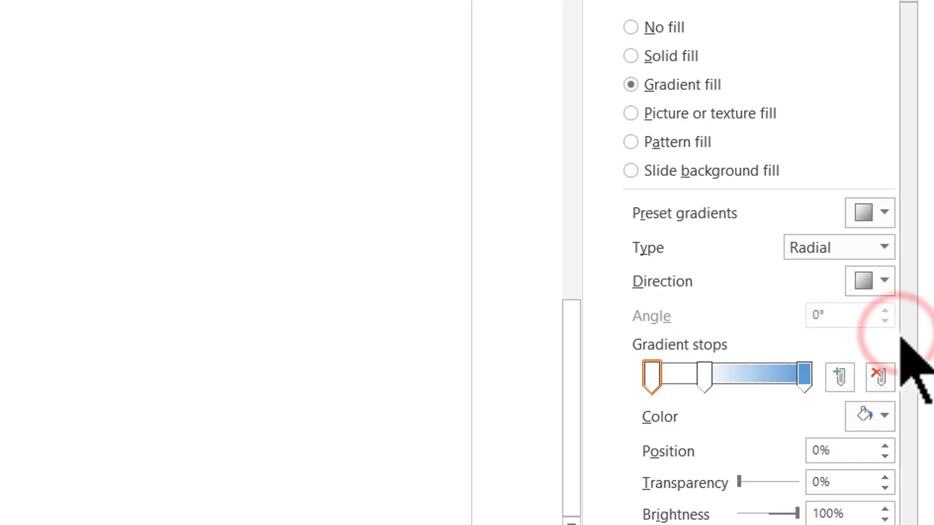
click(806, 377)
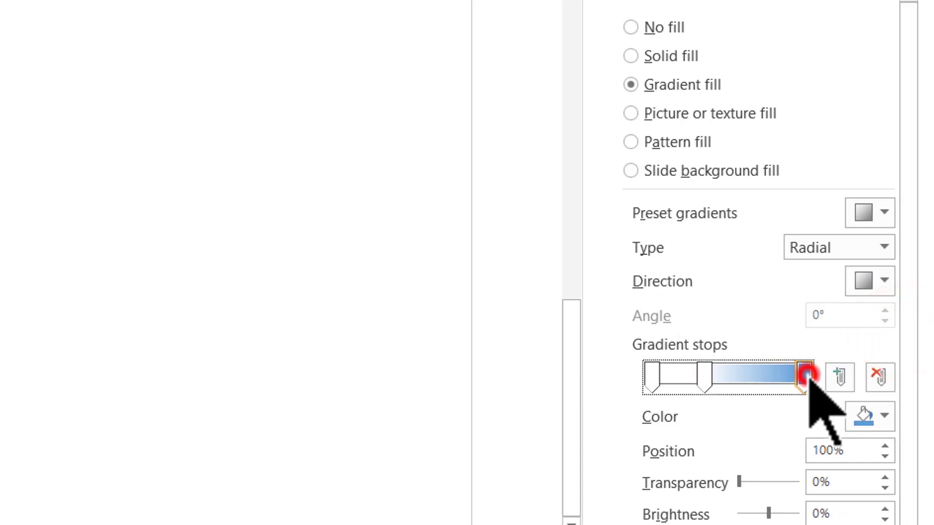
click(884, 416)
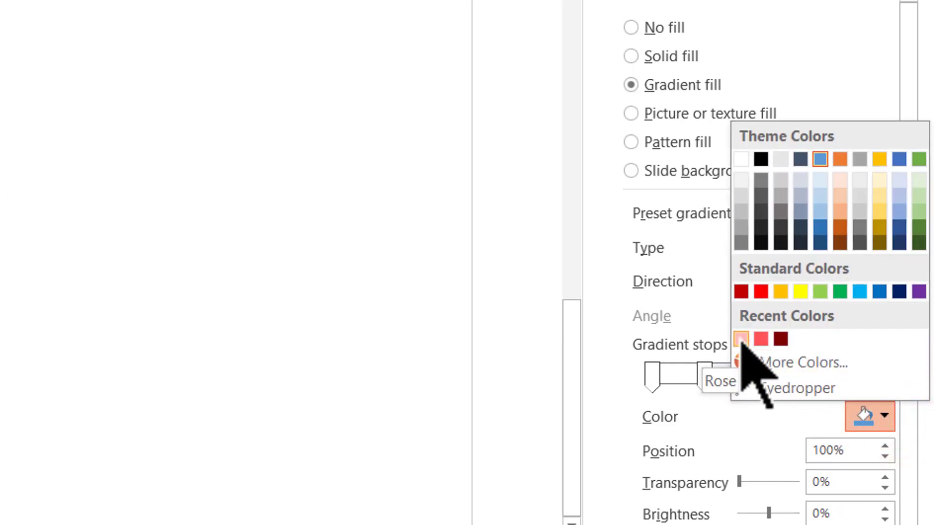
click(740, 339)
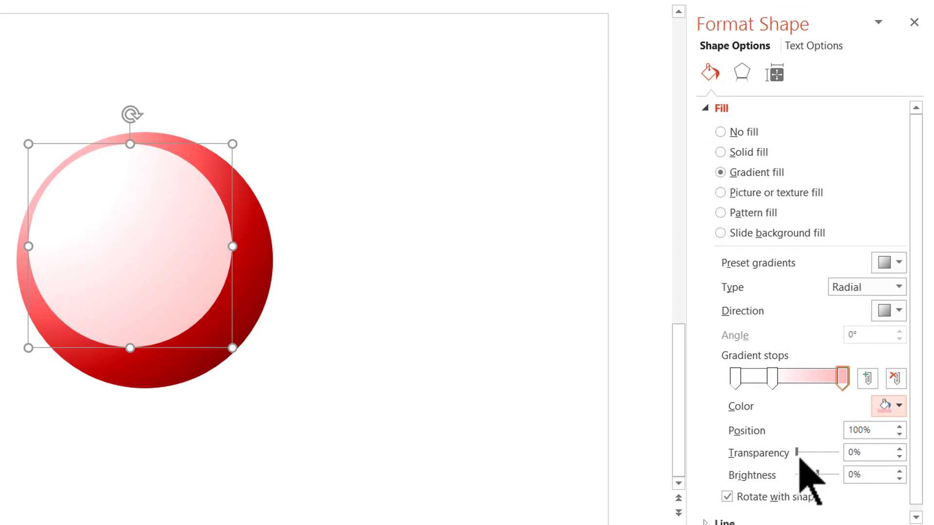
drag(797, 452, 837, 452)
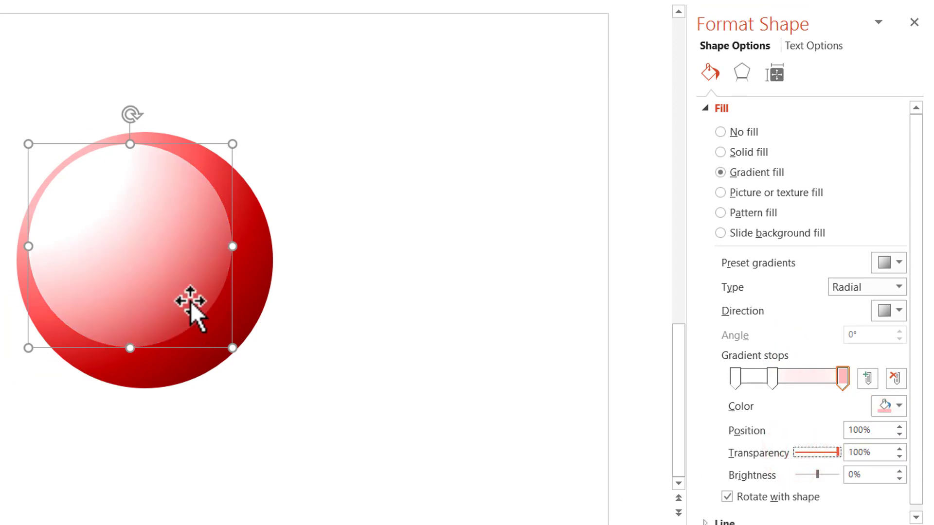
Make the middle stop half transparent, move the first stop to 11%, and add a fully transparent stop at 79%.
click(772, 378)
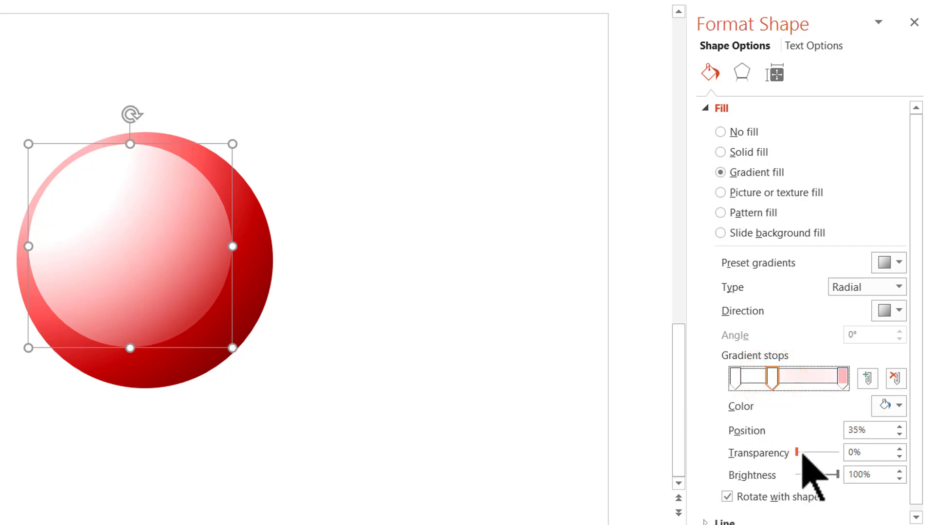
drag(797, 452, 806, 454)
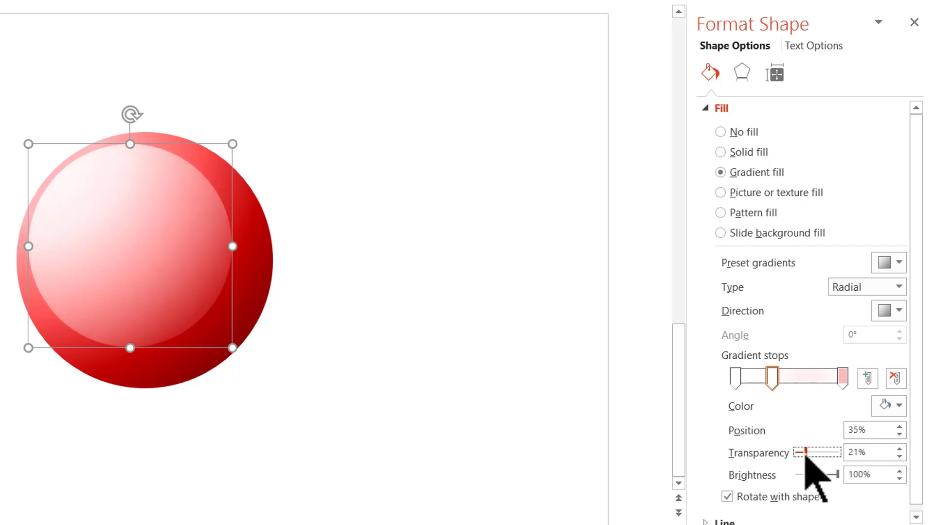
click(736, 378)
drag(735, 378, 749, 385)
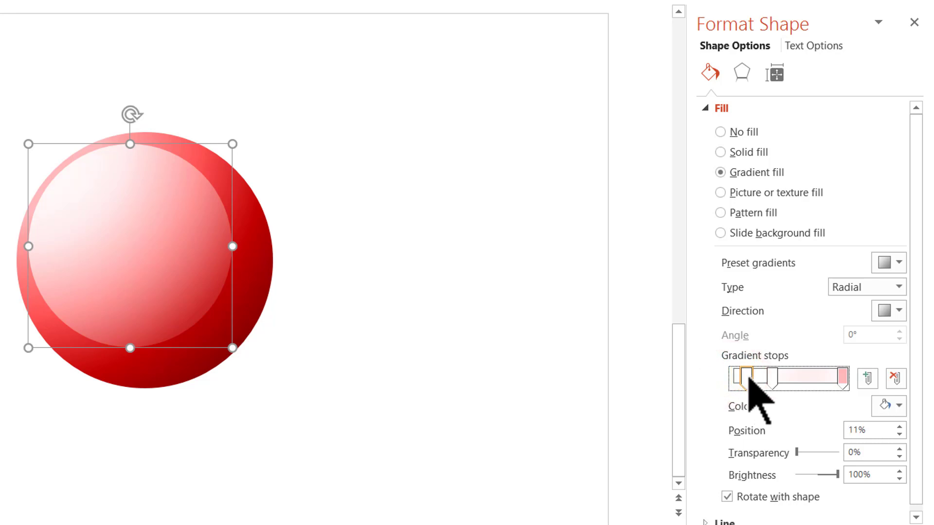
click(109, 216)
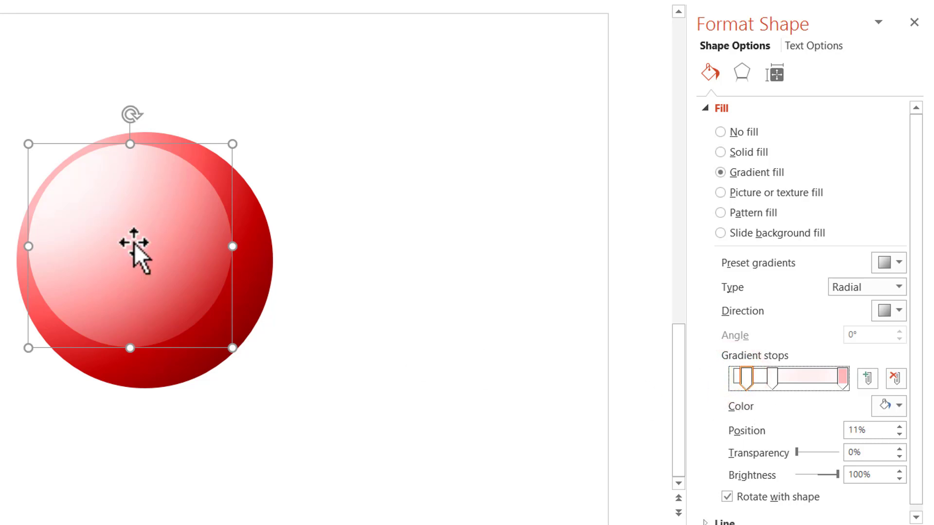
click(821, 379)
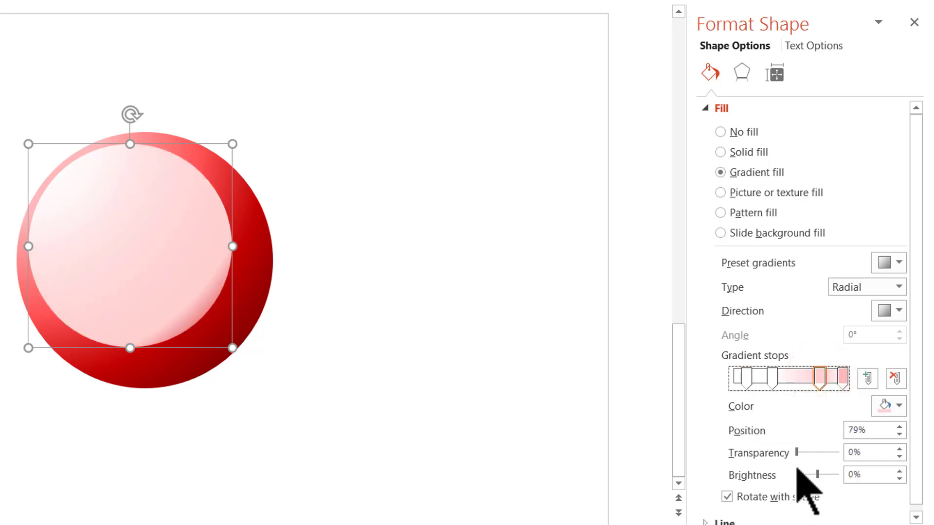
drag(796, 453, 896, 463)
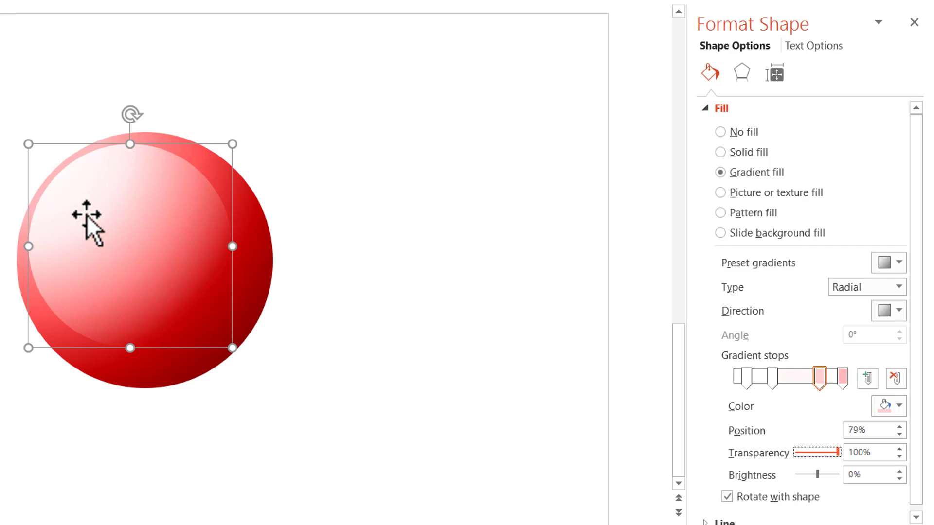
Draw a small oval centred on the red ball.
click(402, 304)
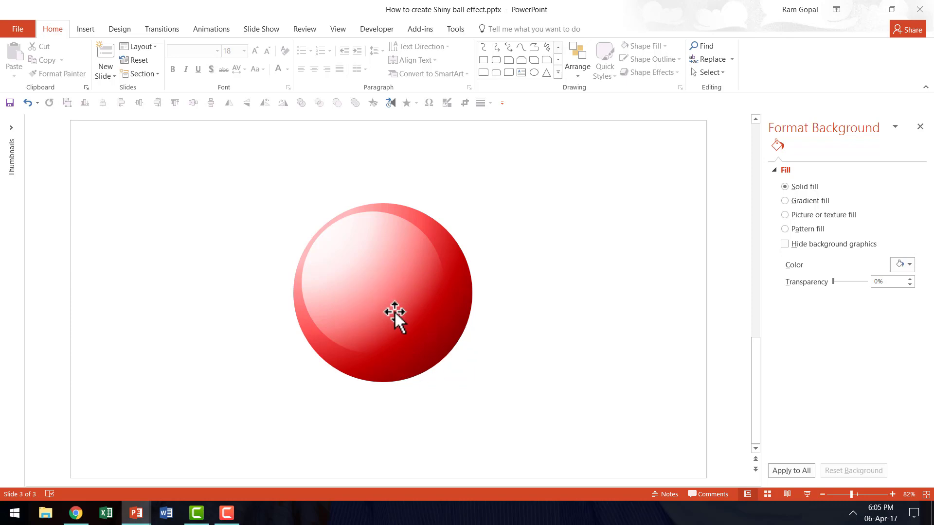
click(557, 72)
click(496, 148)
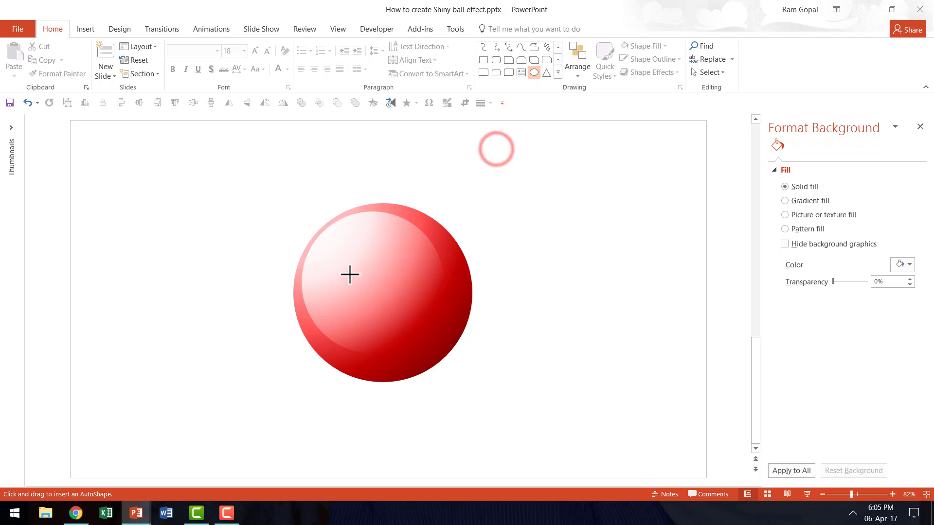
drag(356, 259, 444, 354)
drag(392, 305, 382, 298)
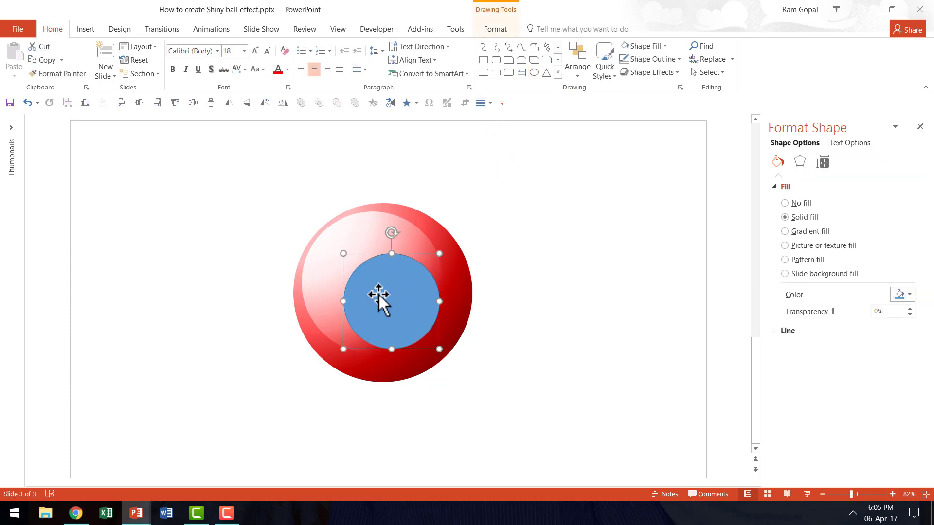
Fill the new circle white and remove its outline.
click(406, 308)
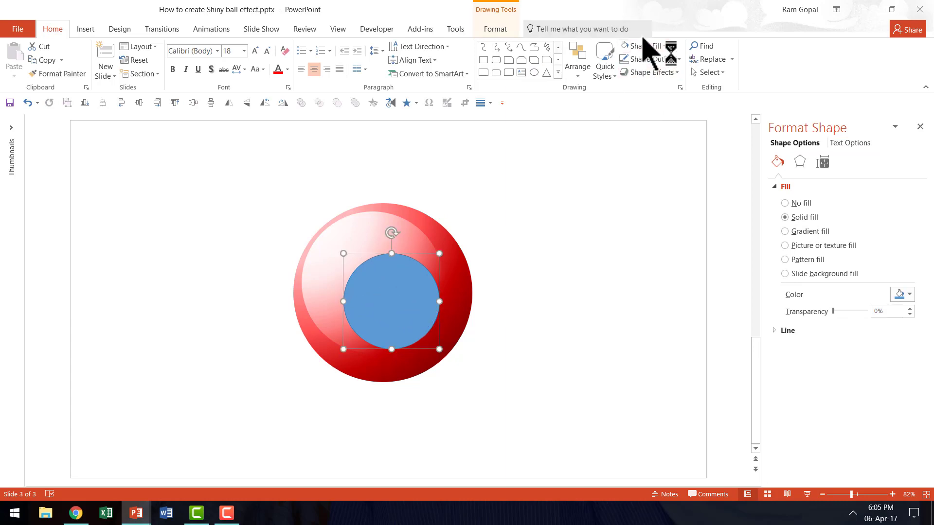
click(647, 45)
click(623, 72)
click(659, 46)
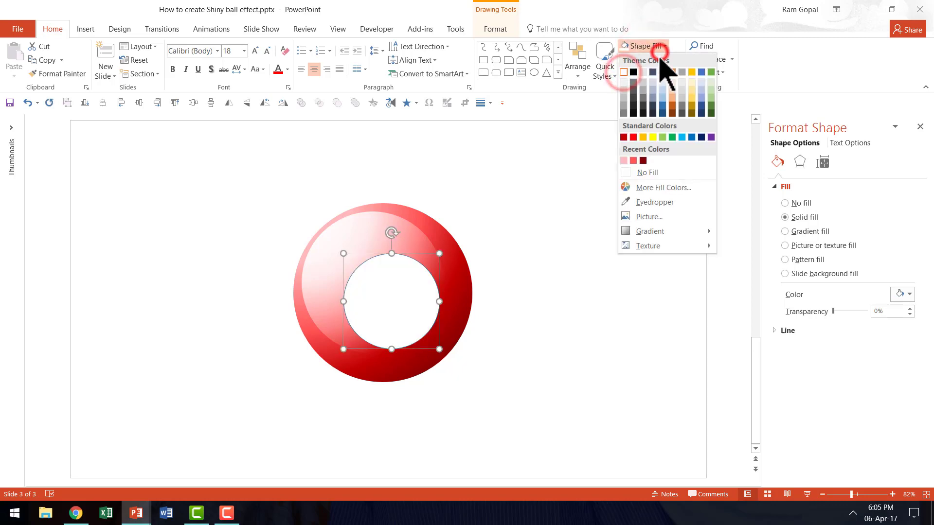
click(659, 46)
click(664, 59)
click(654, 185)
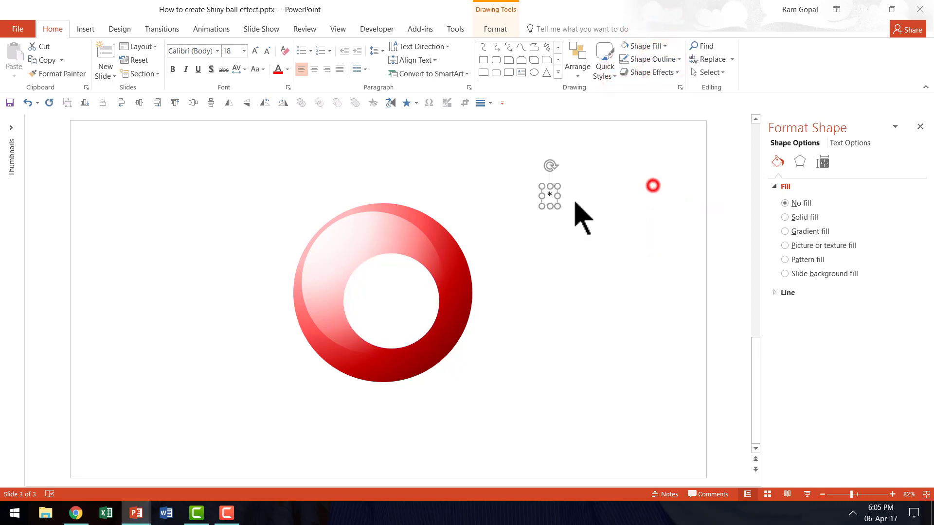
Make the 8 in the white circle black and set it in Arial Black.
click(564, 272)
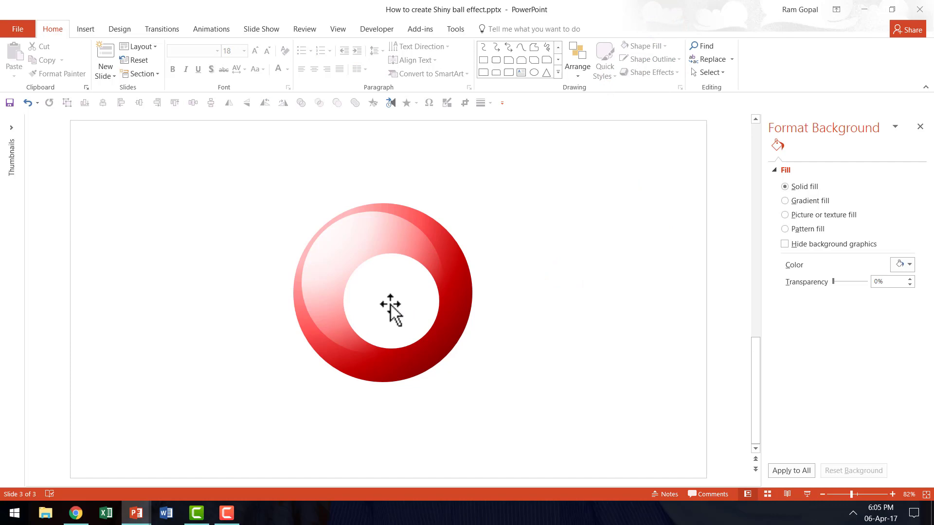
click(421, 289)
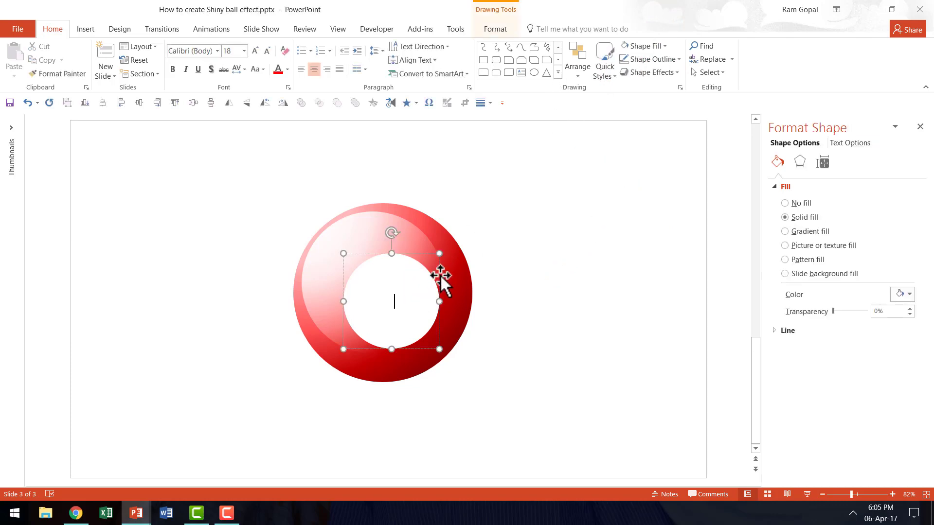
click(416, 288)
click(286, 69)
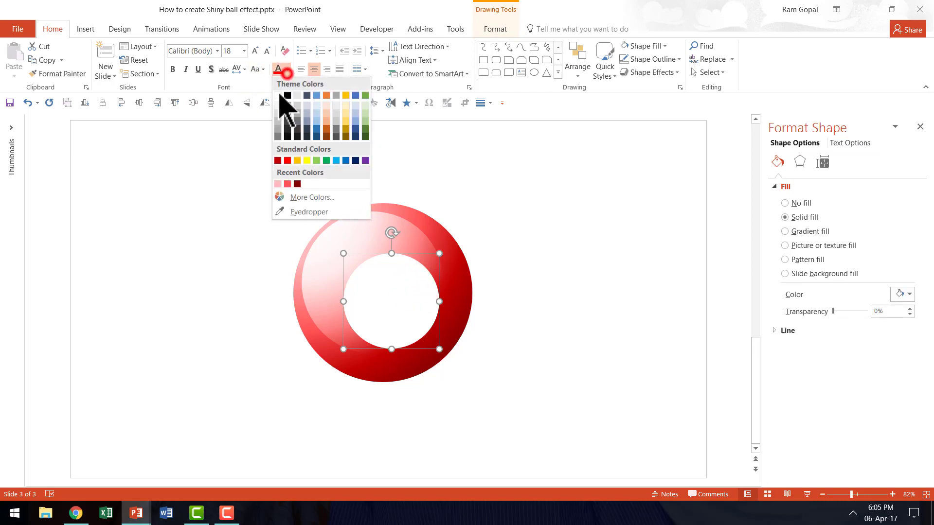
click(287, 95)
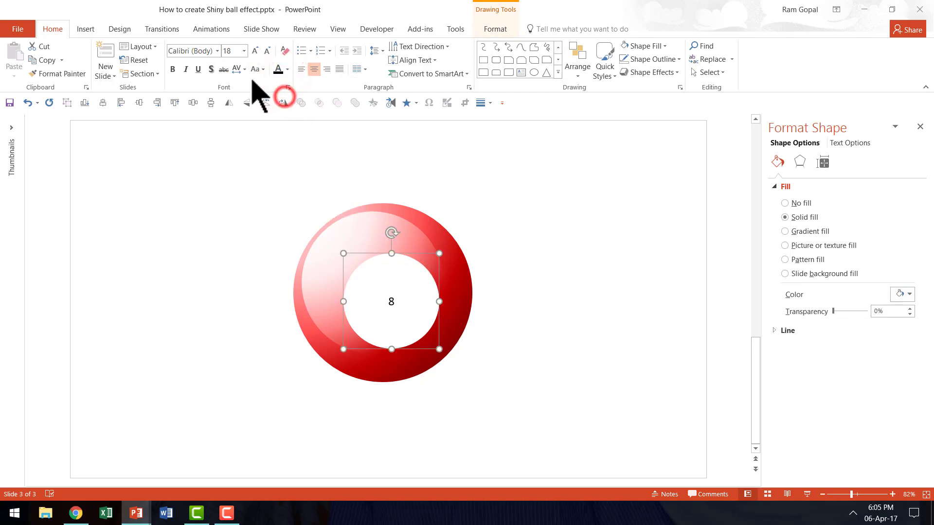
click(217, 51)
scroll(228, 338, down, 3)
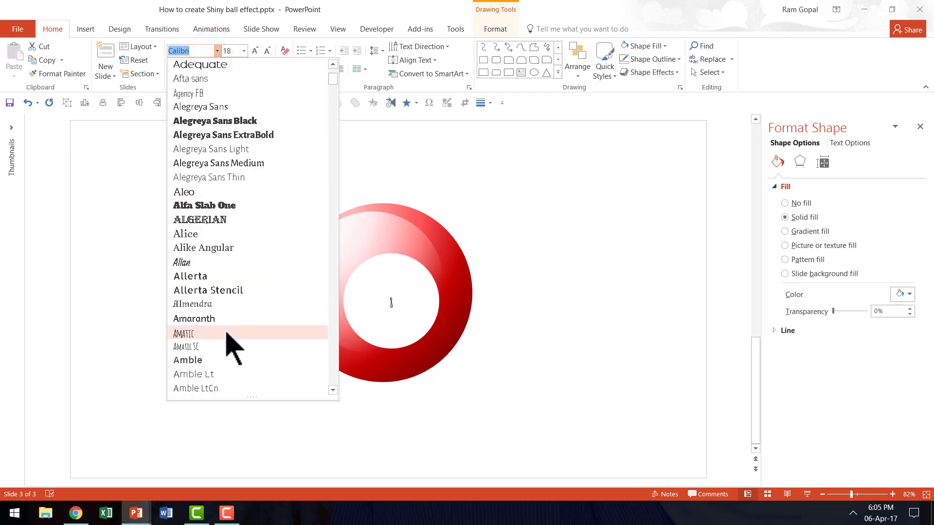
scroll(229, 336, down, 8)
click(220, 295)
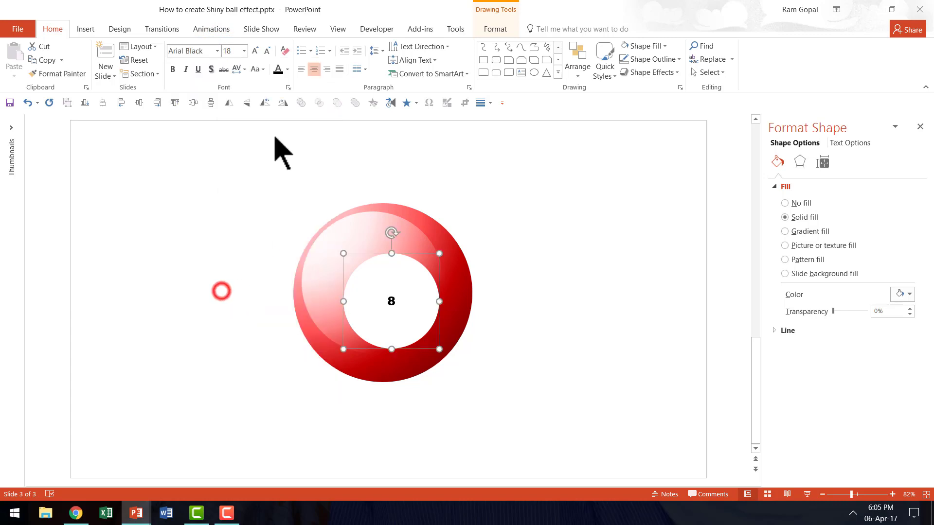
Increase the black 8 to 88 pt and deselect to view the result.
click(251, 51)
click(251, 51)
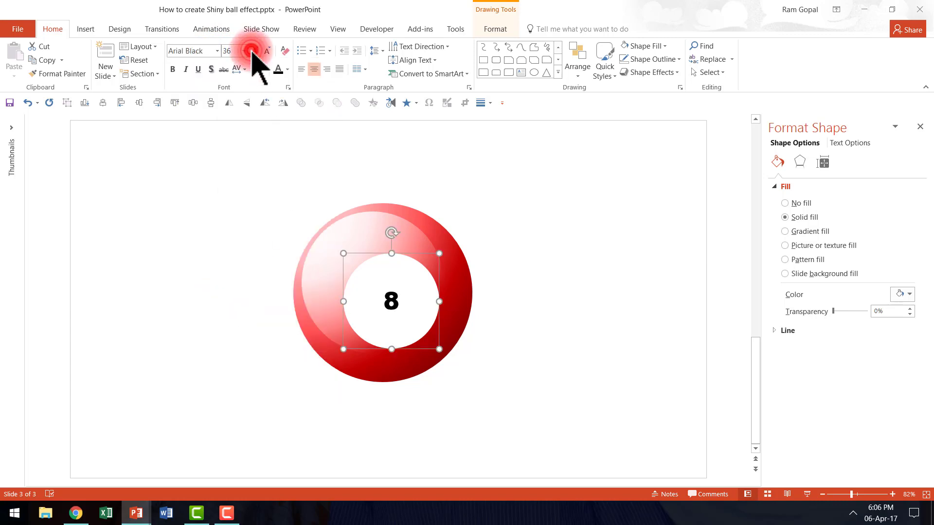
click(252, 51)
click(251, 51)
click(252, 50)
click(252, 50)
click(252, 51)
click(252, 51)
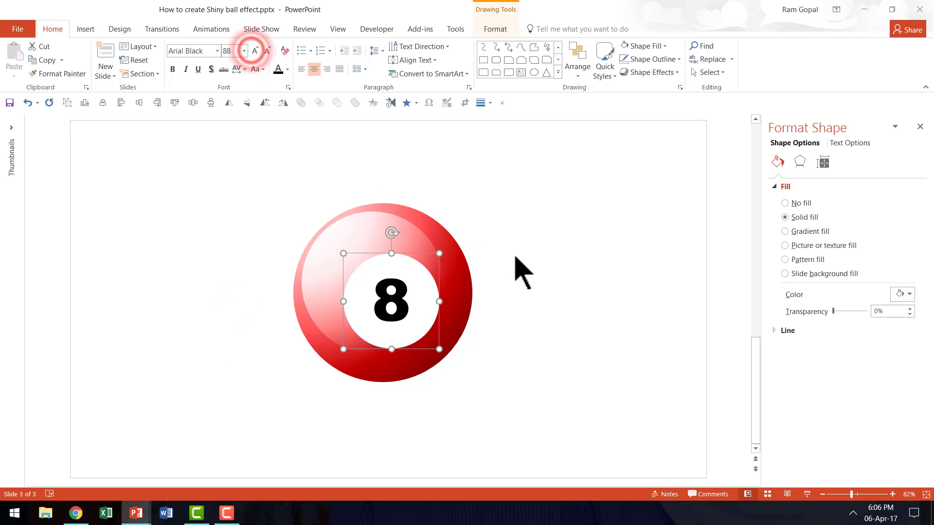
click(538, 265)
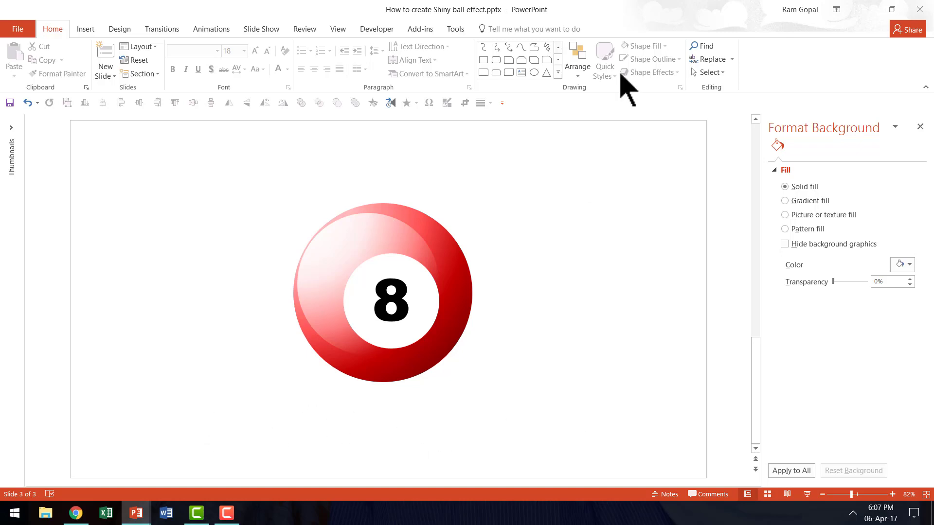
Draw a wide, flat oval just below the ball.
click(557, 72)
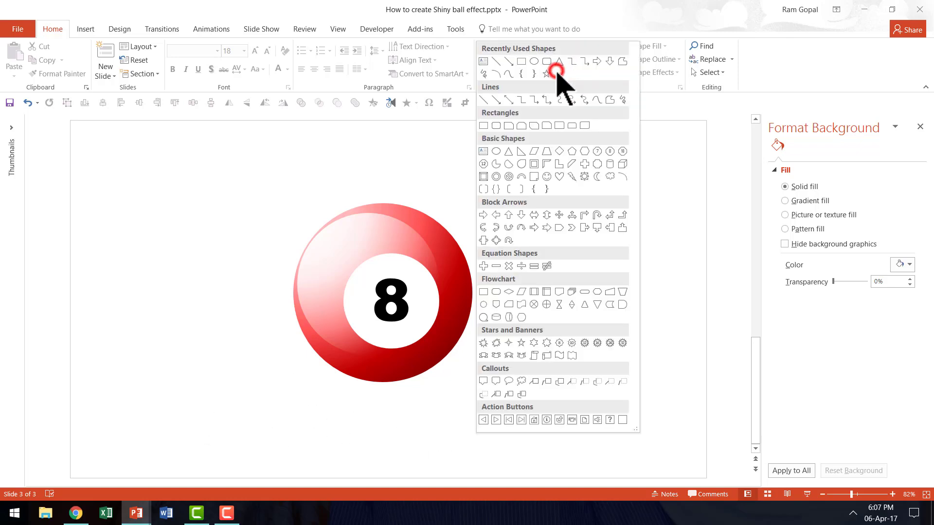
click(495, 151)
drag(246, 353, 521, 418)
drag(473, 391, 469, 389)
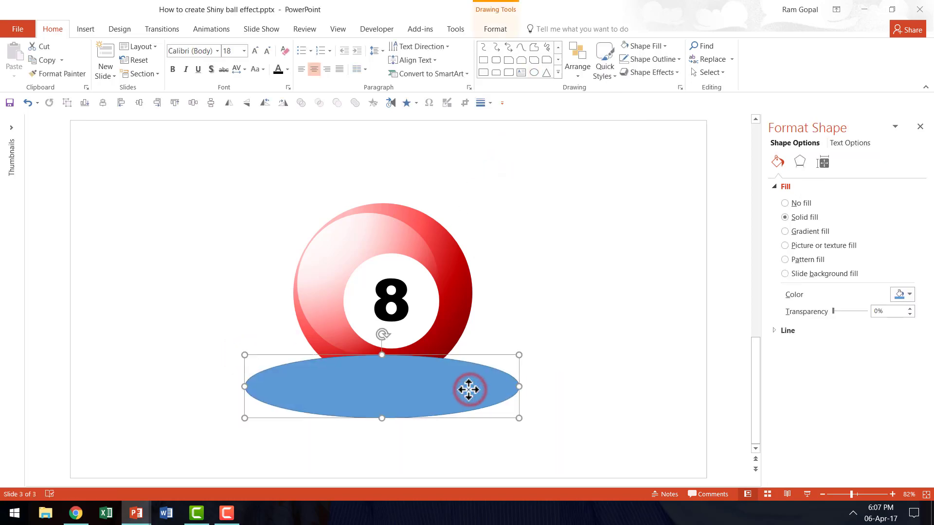
Send the oval to back behind the ball and reselect it.
right_click(469, 389)
click(519, 294)
click(525, 375)
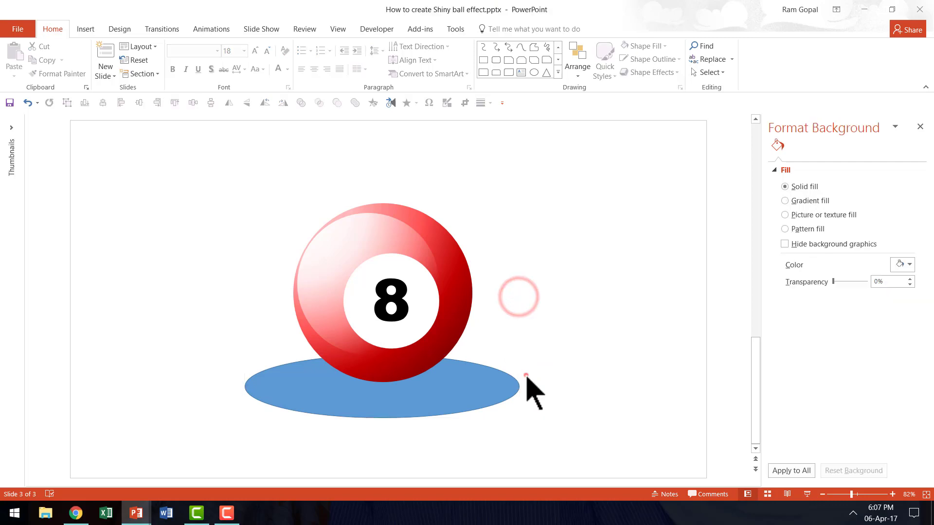
click(483, 393)
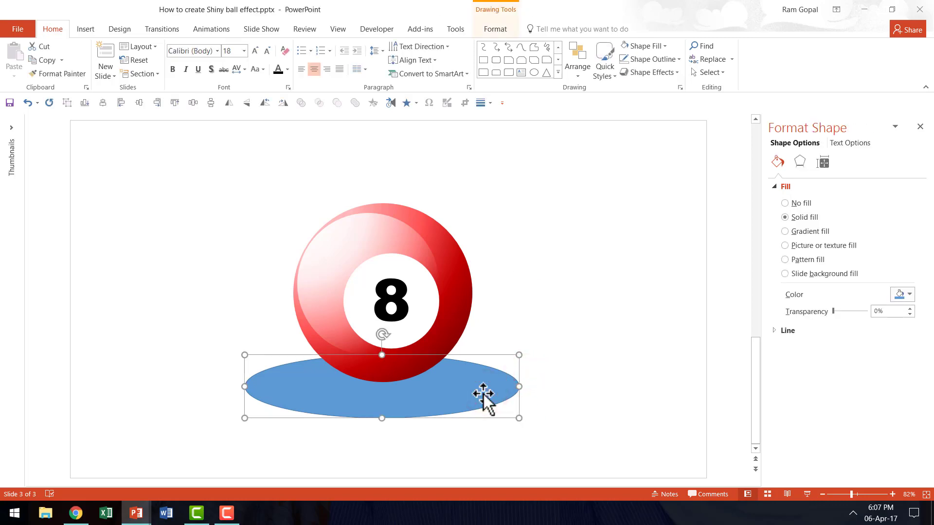
Give the ellipse a Path gradient fill, reposition its stops and make the centre stop dark grey.
click(805, 232)
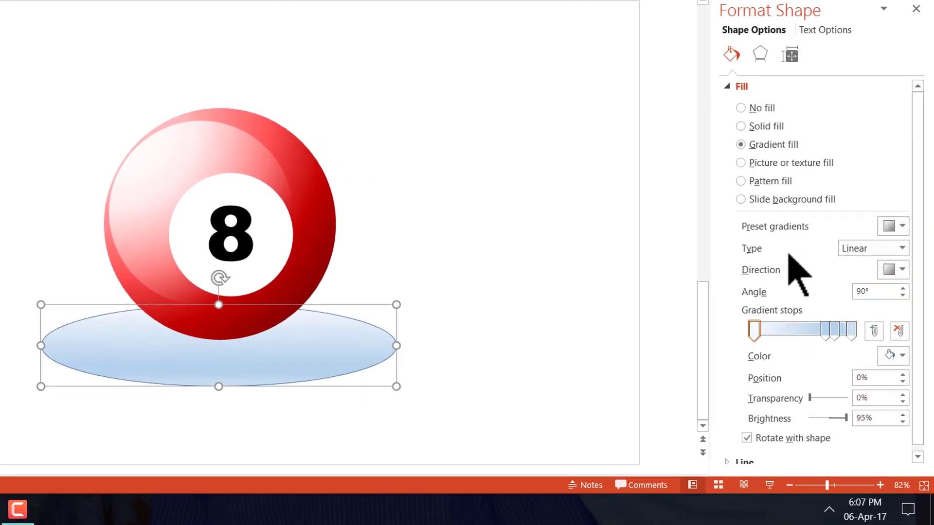
click(845, 226)
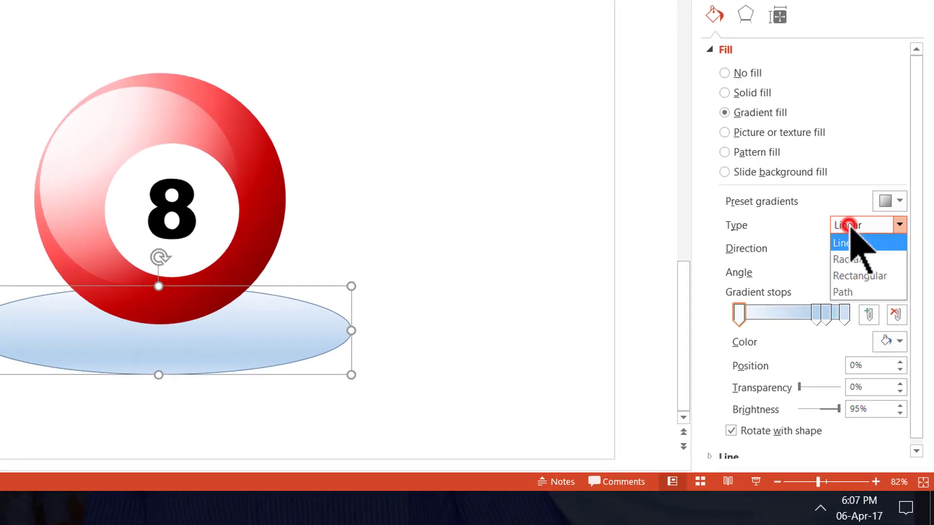
click(851, 294)
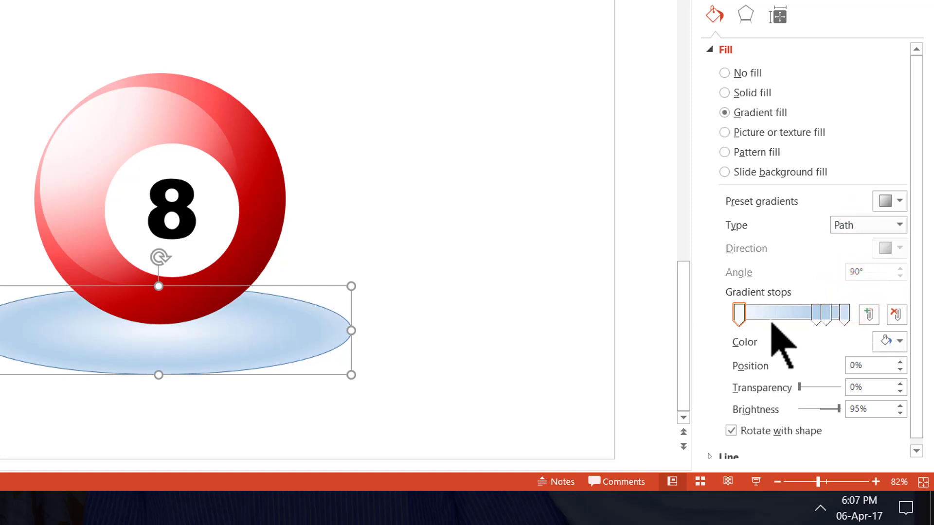
drag(816, 313, 809, 375)
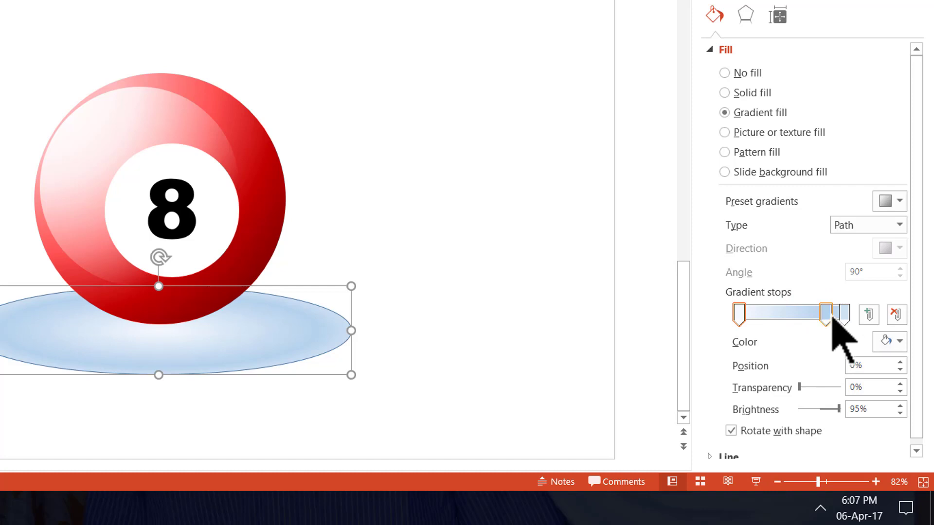
drag(740, 321, 761, 319)
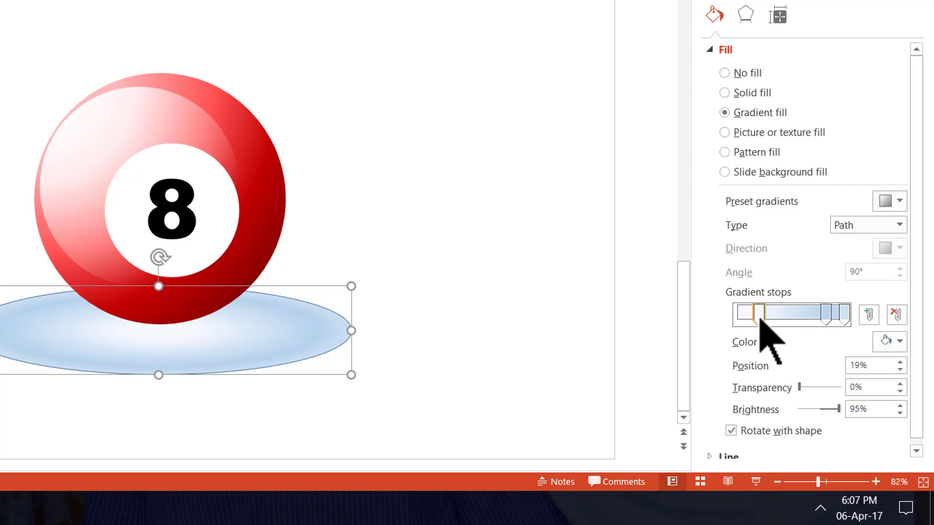
click(899, 342)
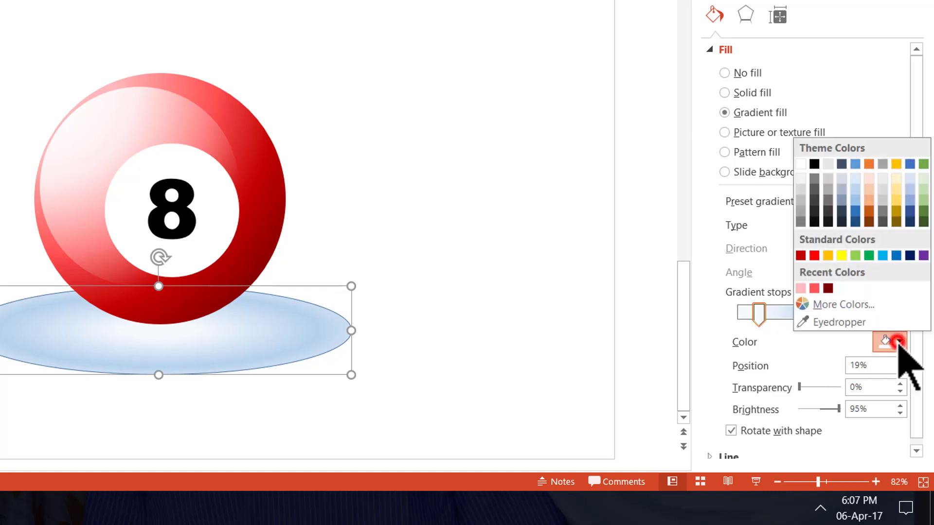
click(814, 200)
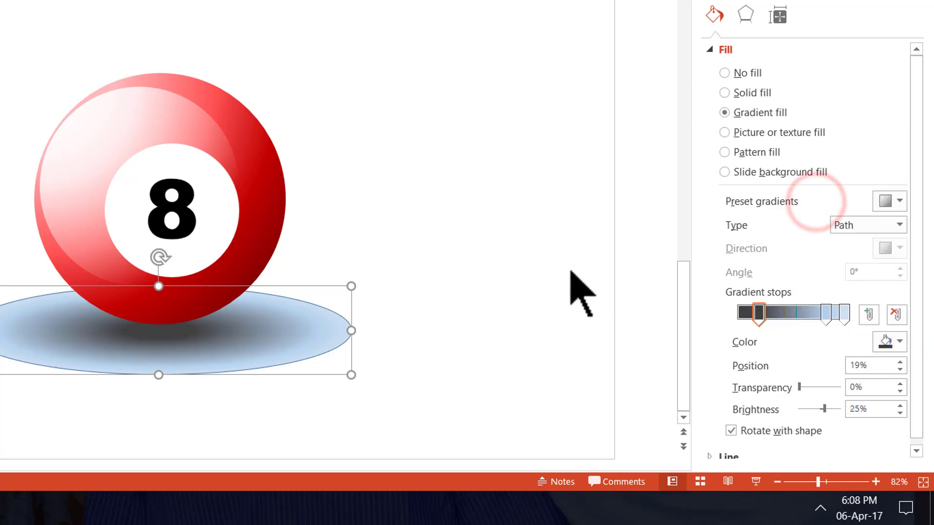
Set the second stop to a partly transparent mid grey at about 73% and the outer stop to white.
click(826, 313)
mouse_move(825, 314)
mouse_down()
mouse_move(798, 313)
mouse_move(815, 317)
mouse_up()
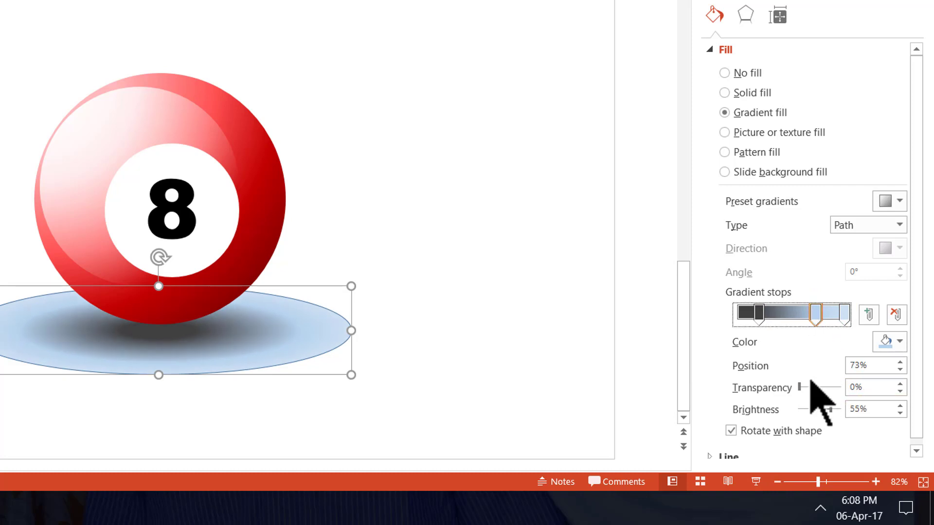
click(897, 343)
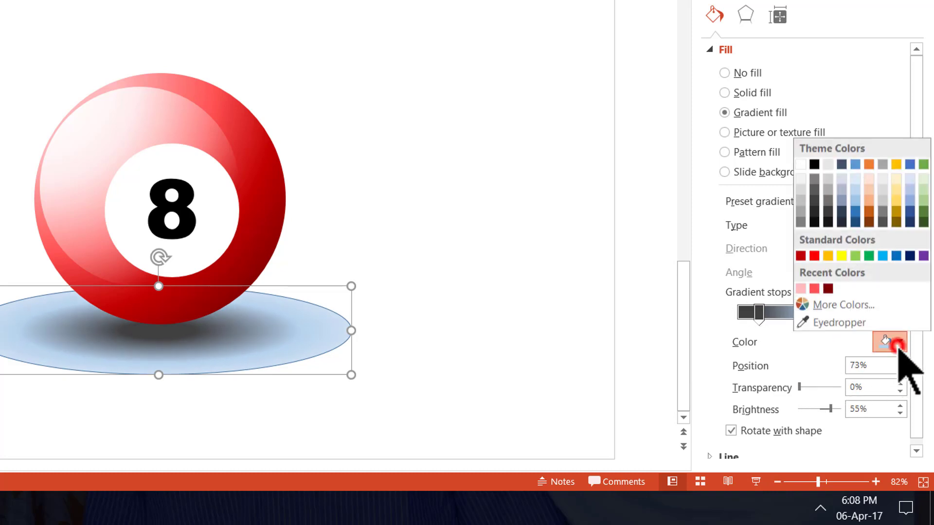
click(800, 210)
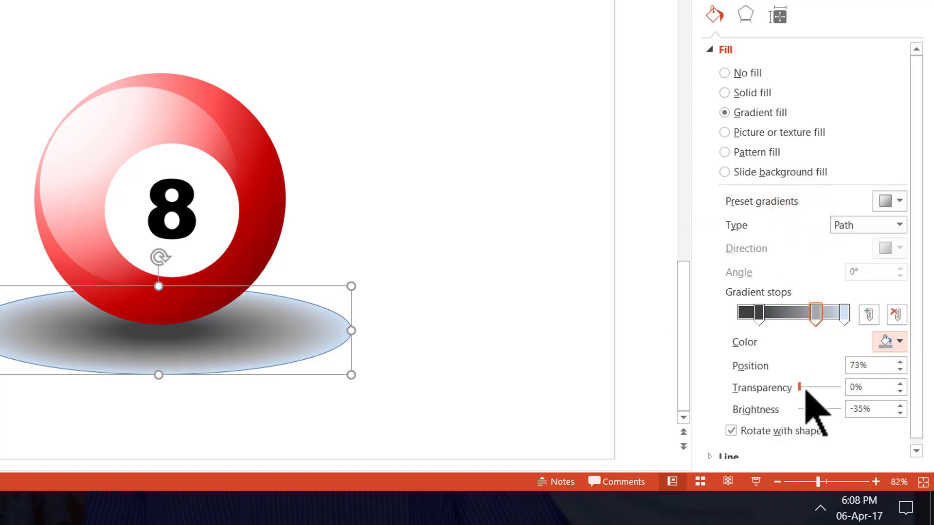
drag(801, 387, 827, 389)
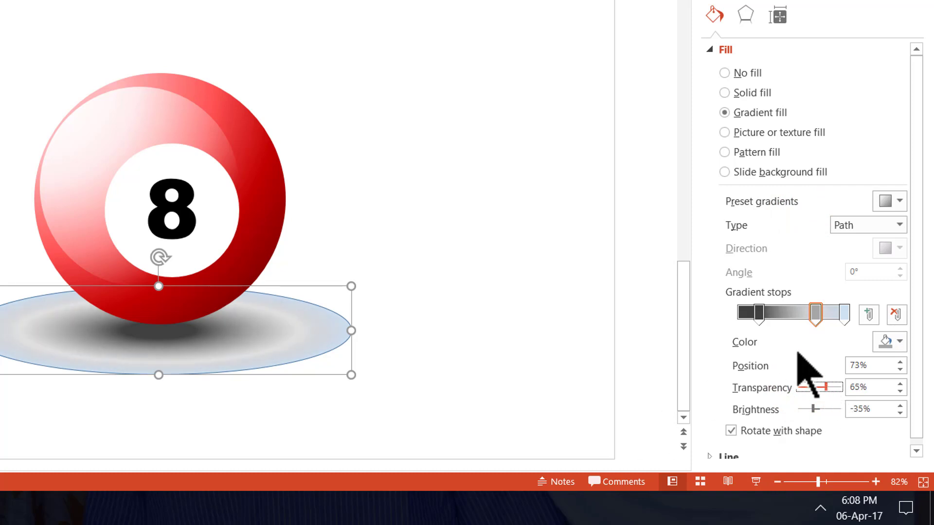
click(845, 313)
click(897, 342)
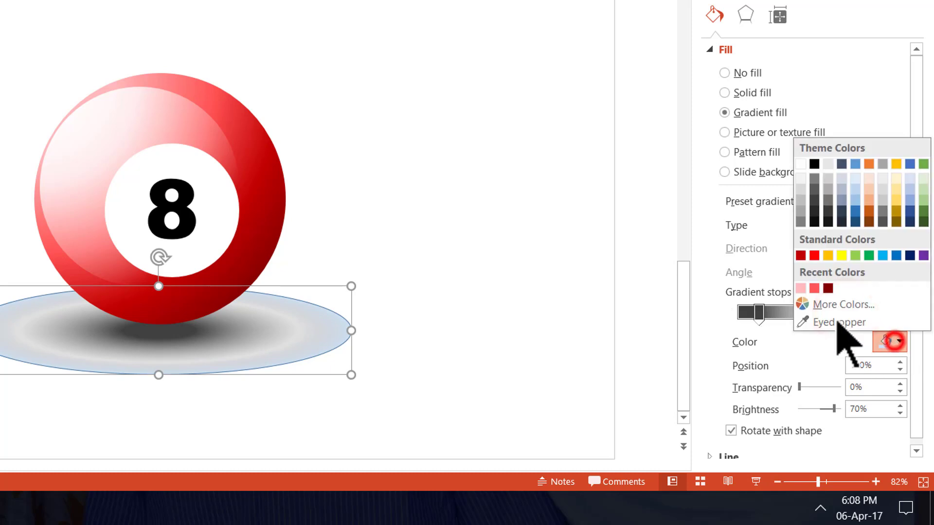
click(801, 162)
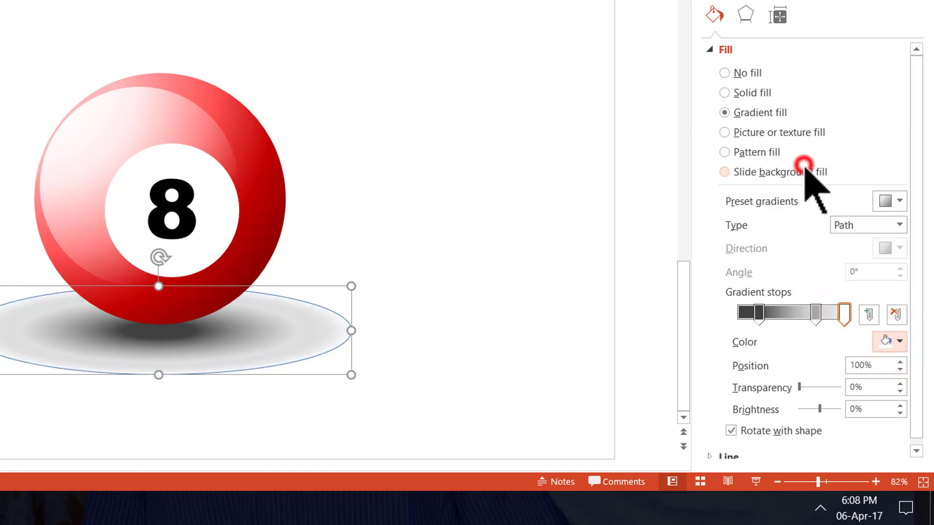
Make the outer stop 100% transparent, remove the oval's outline and move it up under the ball.
click(796, 386)
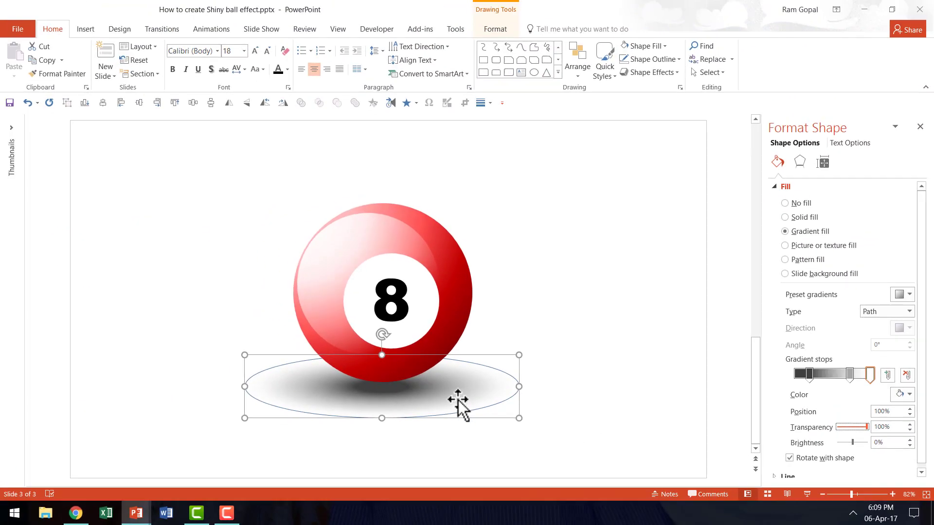
click(667, 59)
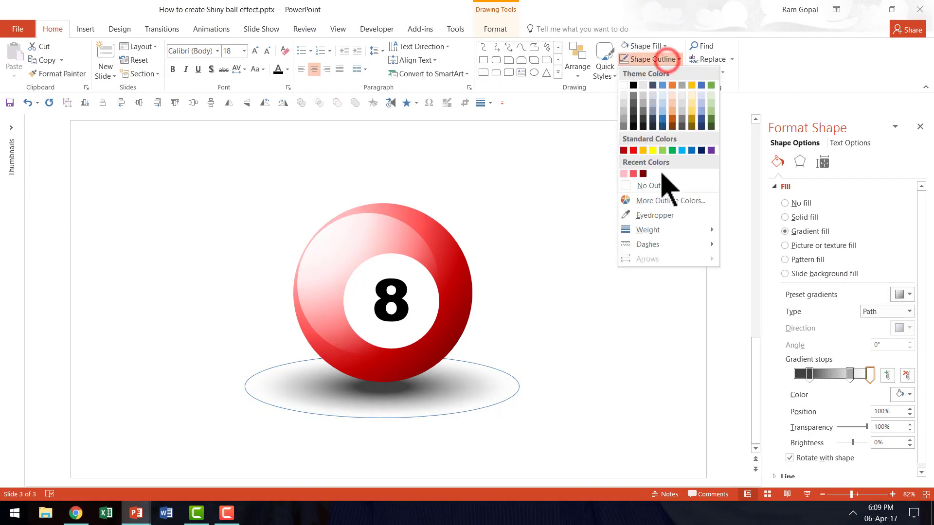
click(656, 187)
drag(474, 391, 468, 377)
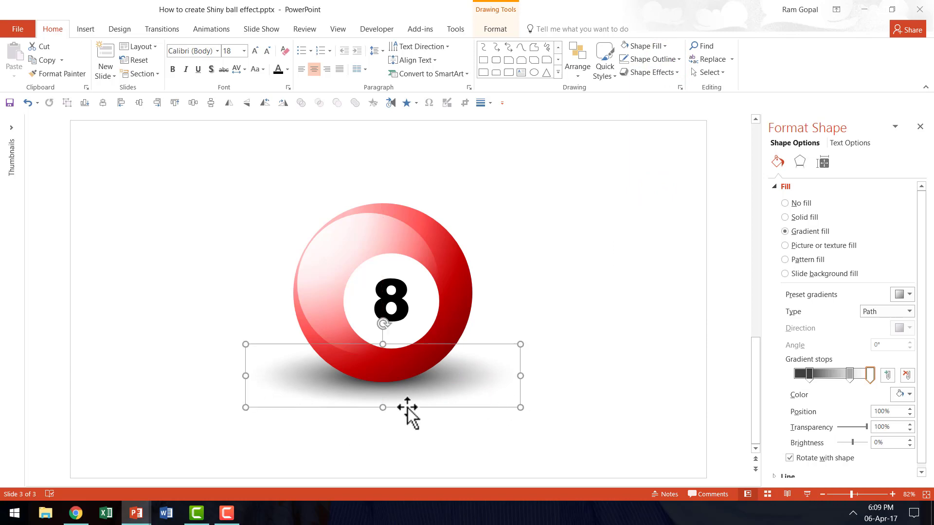
click(579, 410)
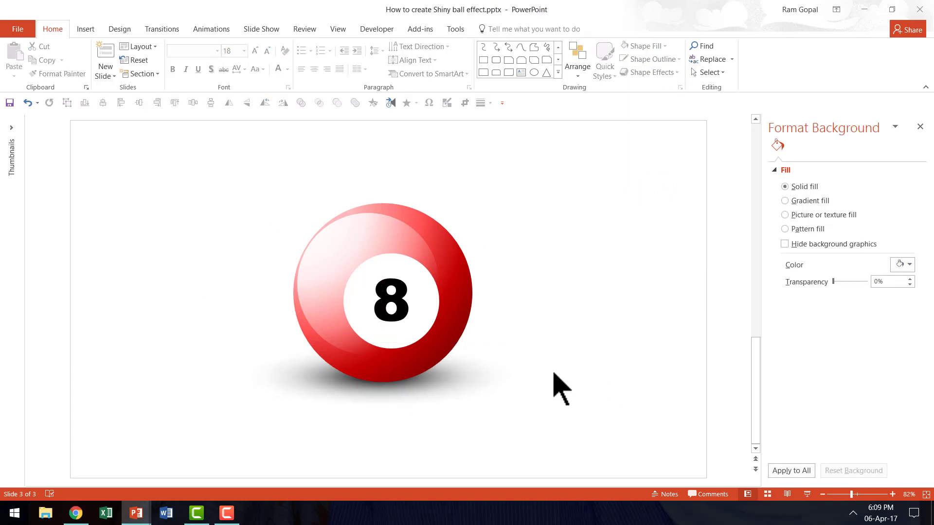